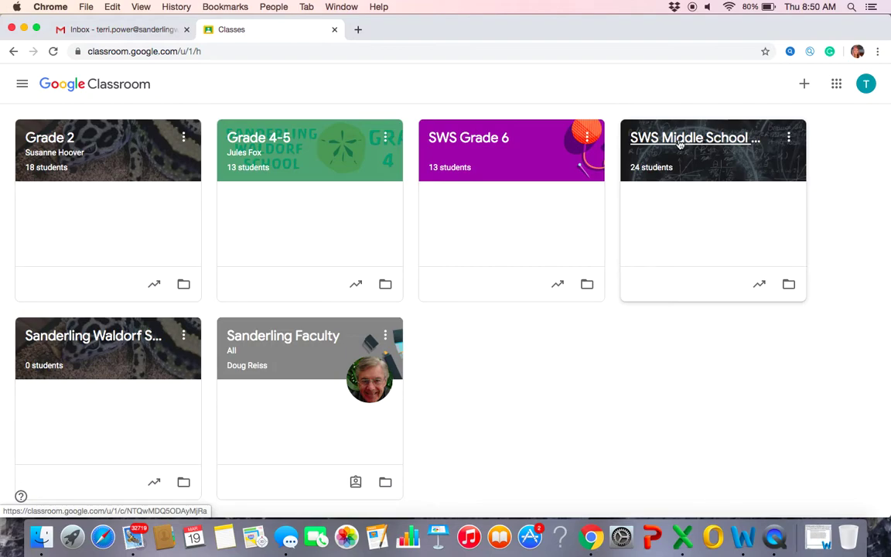
- Open the SWS Middle School Math class and look at the photo upload window for its header image, leaving the image as is
click(680, 144)
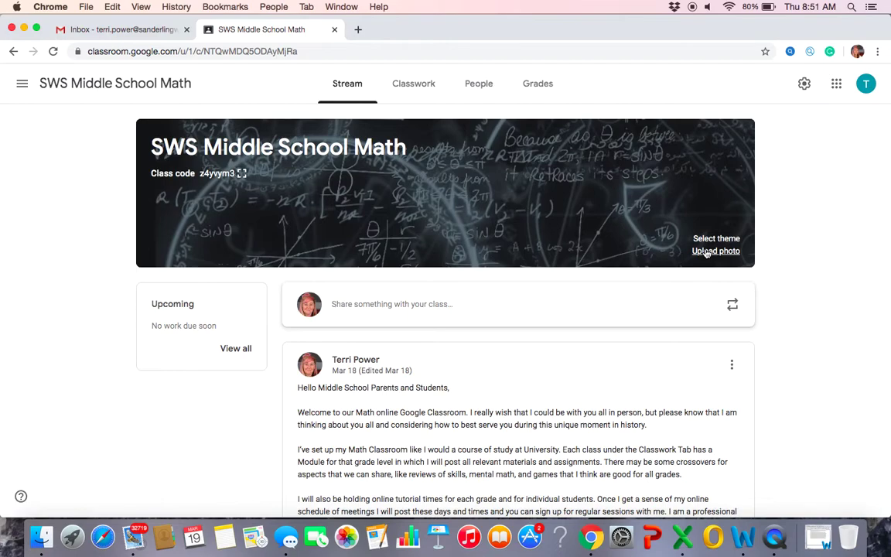
click(705, 252)
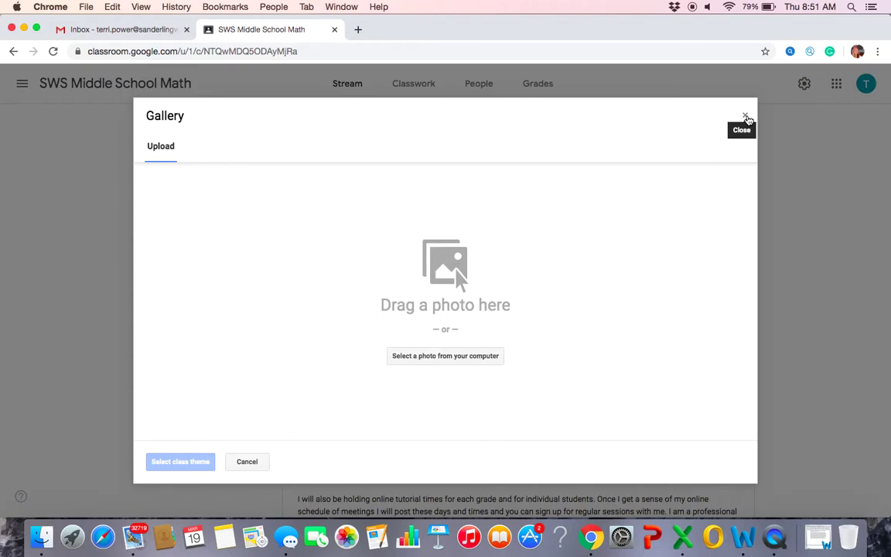
click(747, 116)
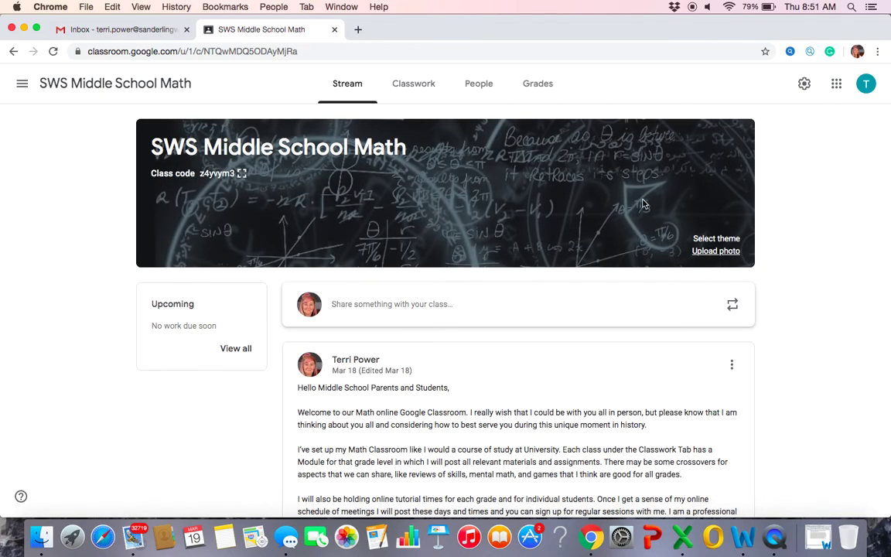
- Skim the class stream from the header through the teacher's welcome announcement and back
scroll(634, 232, down, 1)
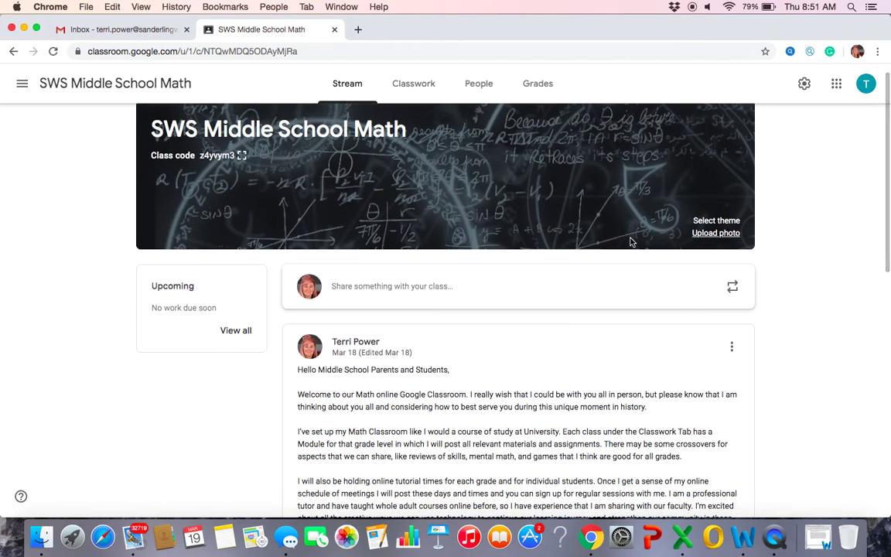
scroll(630, 242, down, 5)
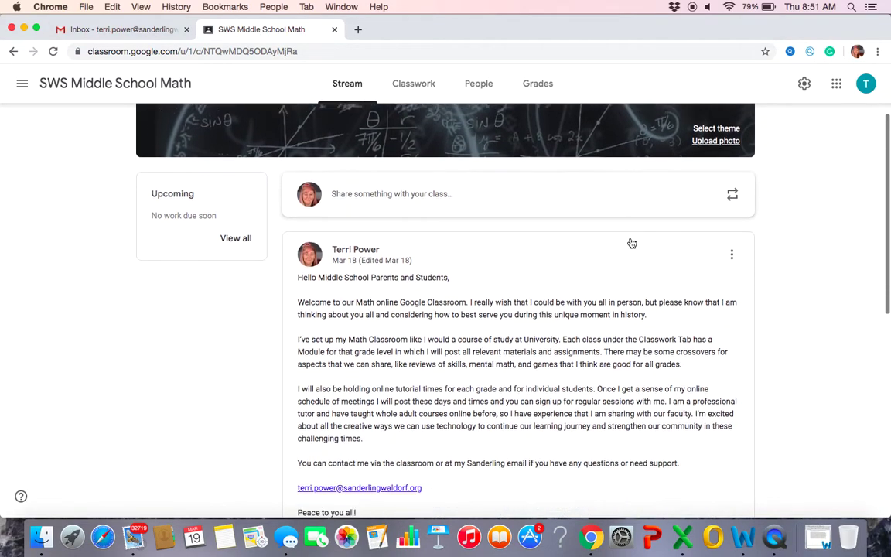
scroll(630, 242, down, 3)
scroll(630, 238, up, 1)
scroll(631, 238, up, 5)
scroll(631, 240, down, 15)
scroll(631, 242, up, 4)
scroll(631, 242, up, 15)
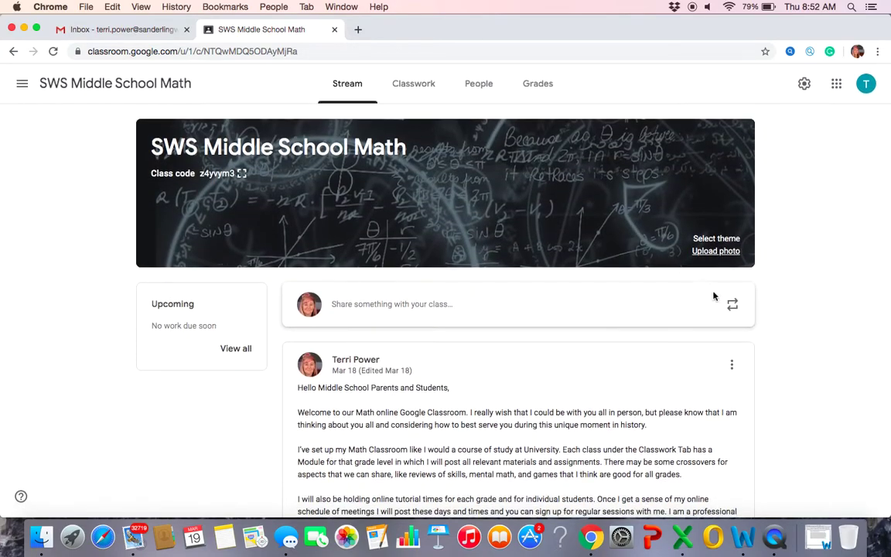
- View the actions available for the teacher's welcome announcement without applying any
click(730, 367)
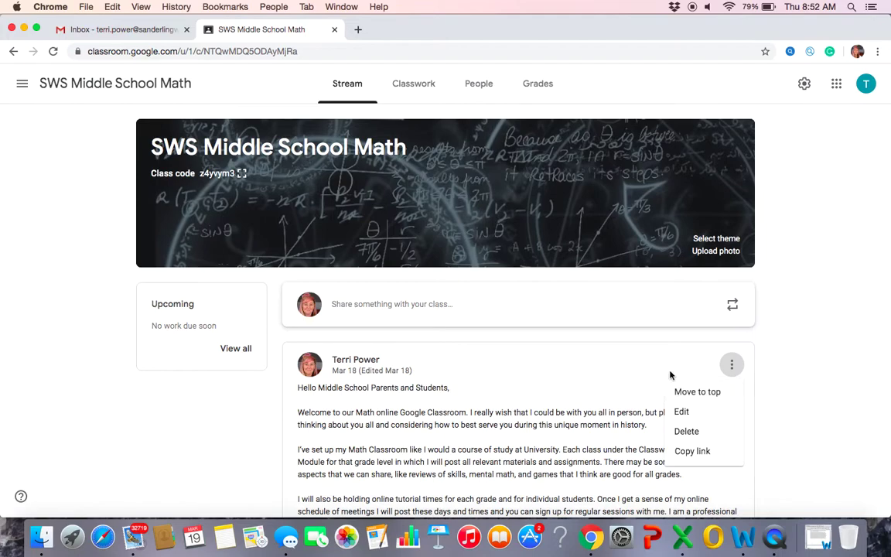
click(786, 333)
scroll(693, 362, down, 5)
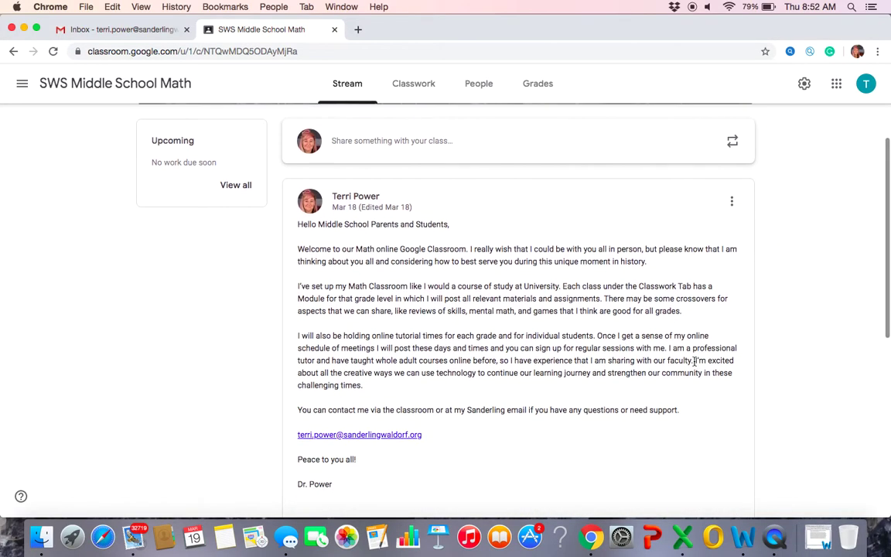
scroll(694, 362, up, 5)
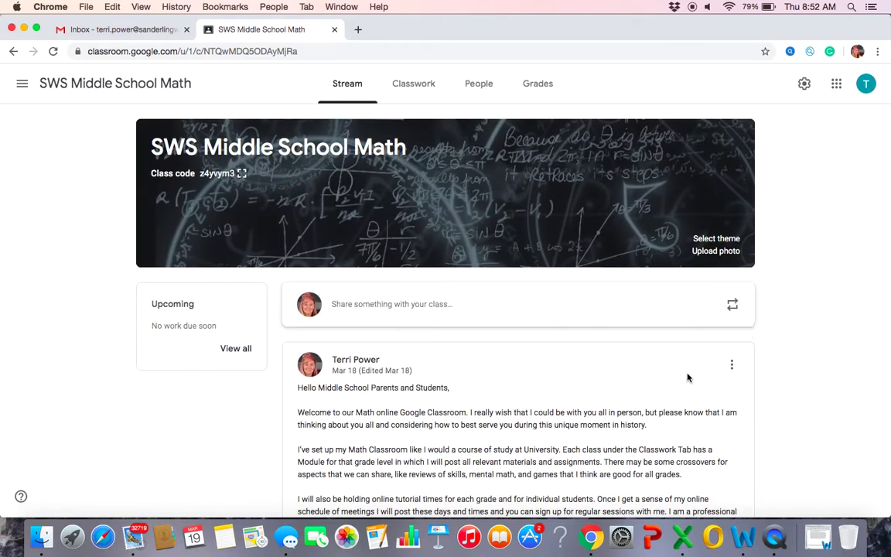
- Read the welcome announcement through to the Dalai Lama verse and the attached mathematical-mindsets image
scroll(688, 378, down, 4)
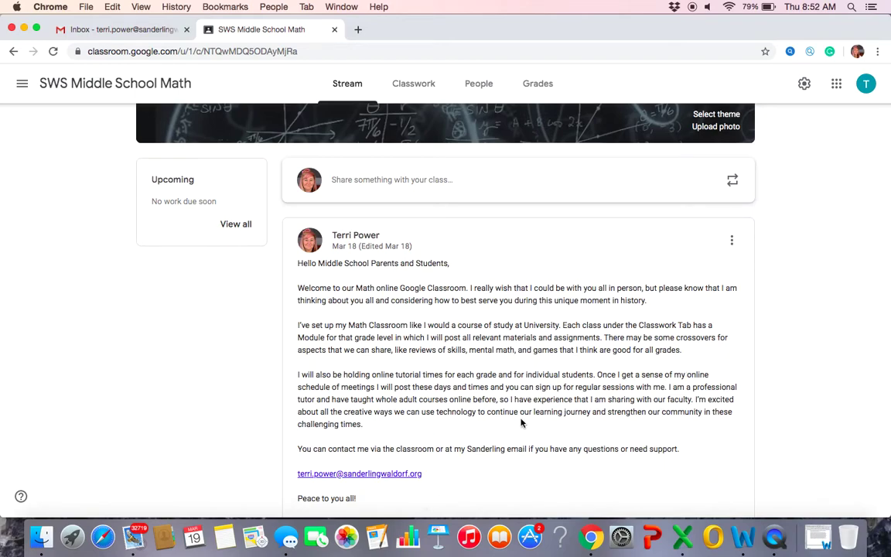
scroll(513, 442, down, 1)
scroll(513, 442, down, 3)
scroll(512, 442, up, 2)
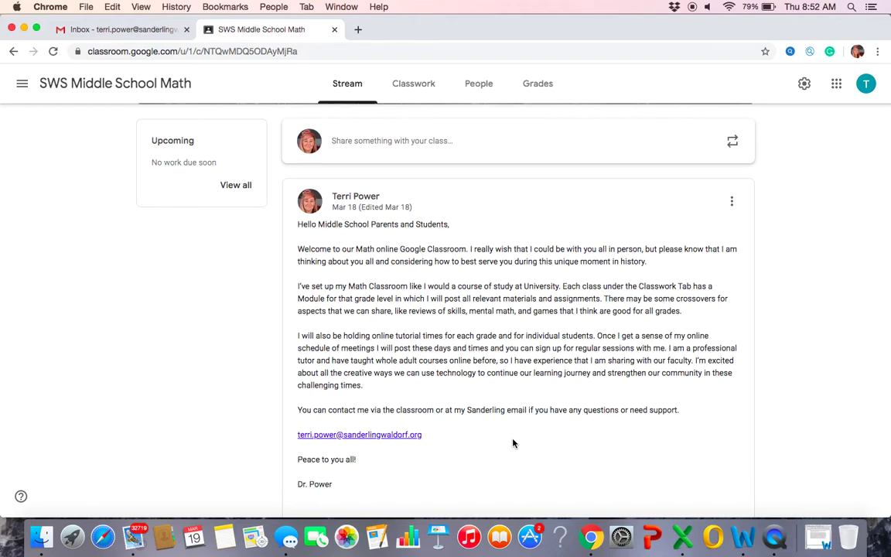
scroll(511, 439, down, 3)
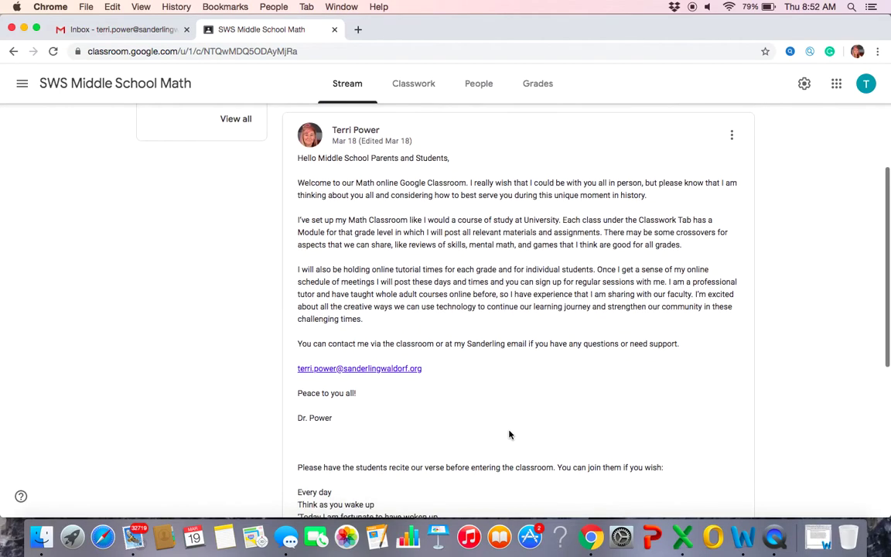
scroll(509, 435, up, 2)
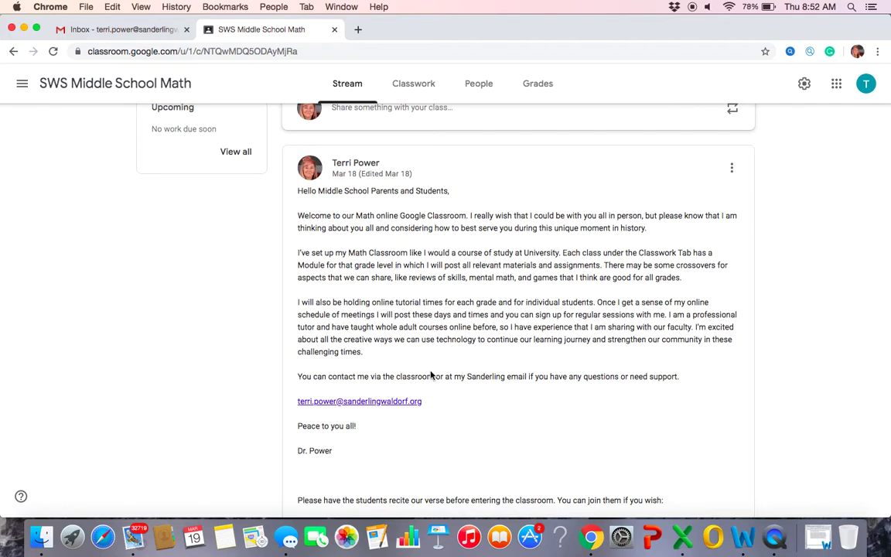
scroll(494, 310, down, 1)
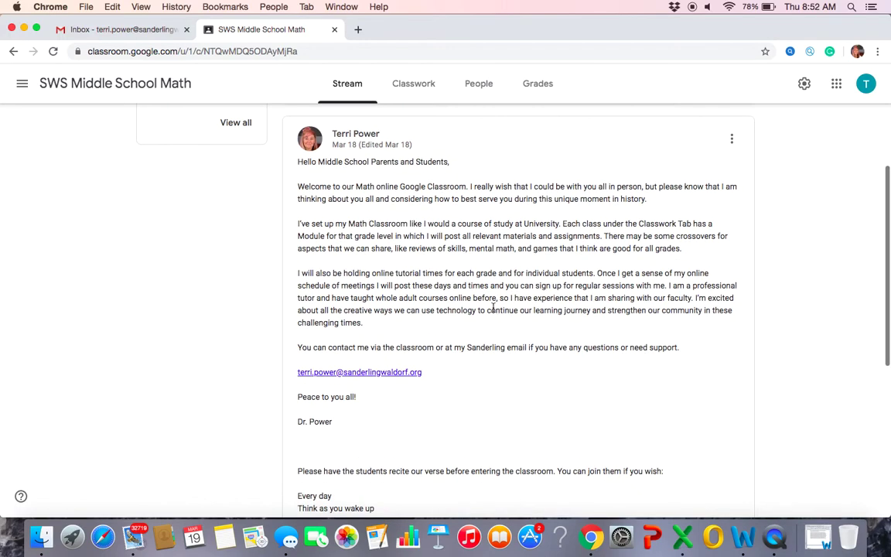
scroll(474, 381, down, 1)
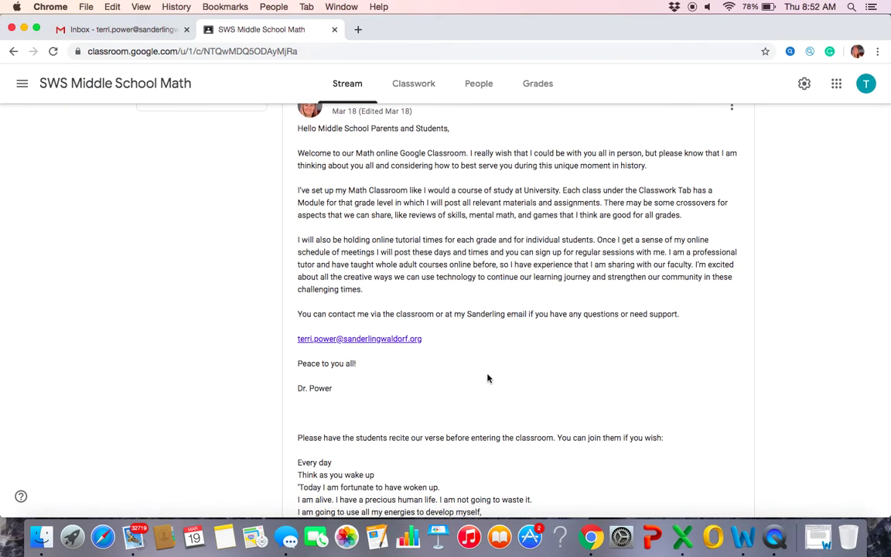
scroll(487, 378, down, 1)
scroll(487, 378, down, 3)
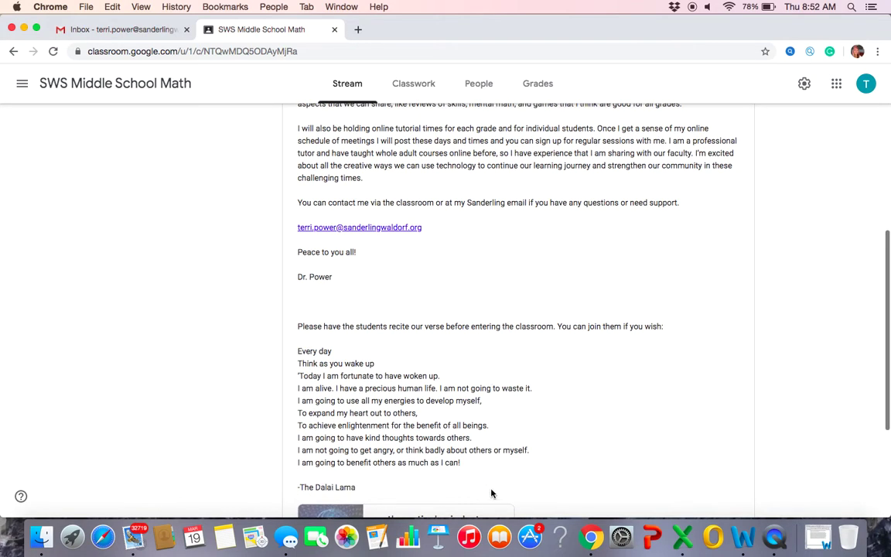
scroll(521, 481, down, 2)
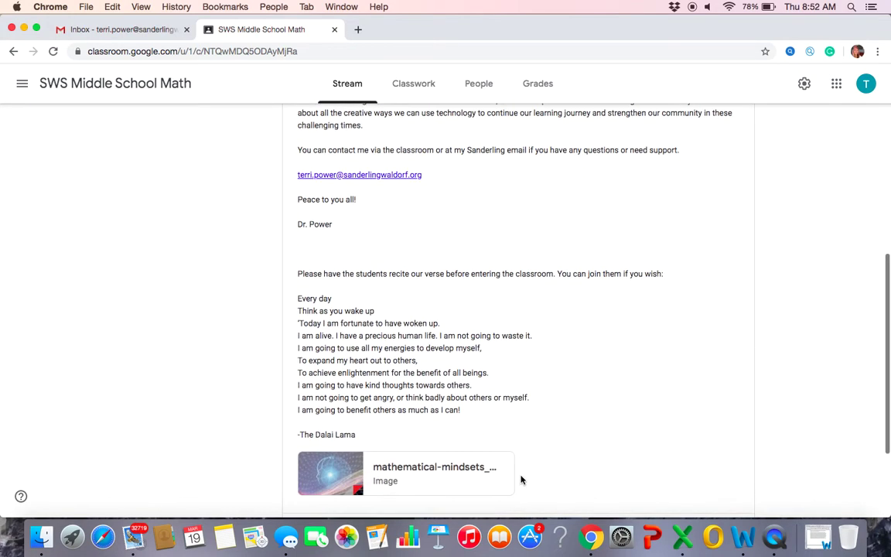
scroll(522, 481, down, 2)
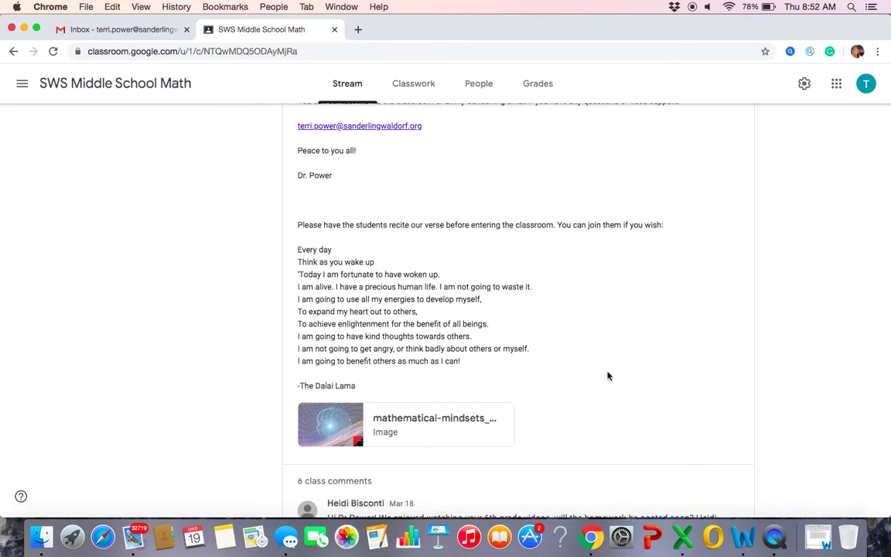
- Review the full welcome announcement again along with its class comments, ending at the start of the stream
scroll(600, 388, up, 10)
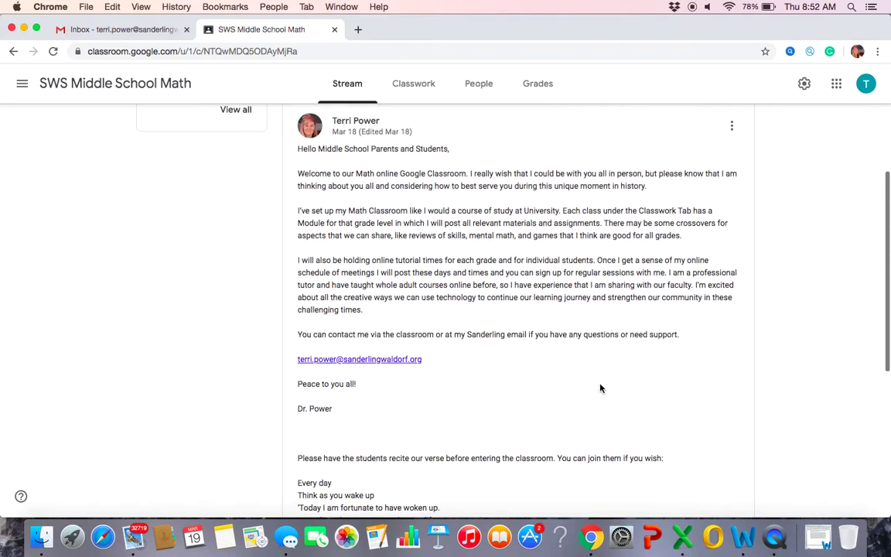
scroll(600, 384, up, 3)
scroll(600, 386, down, 12)
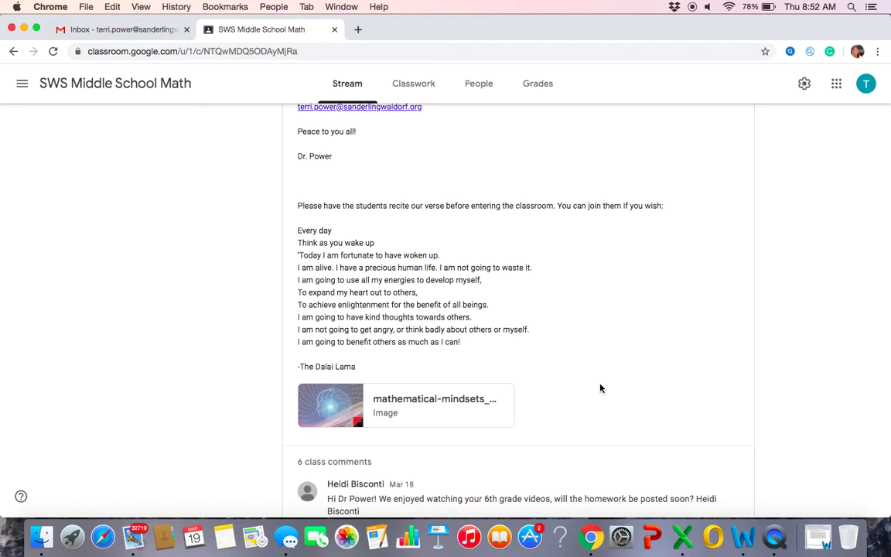
scroll(600, 388, up, 13)
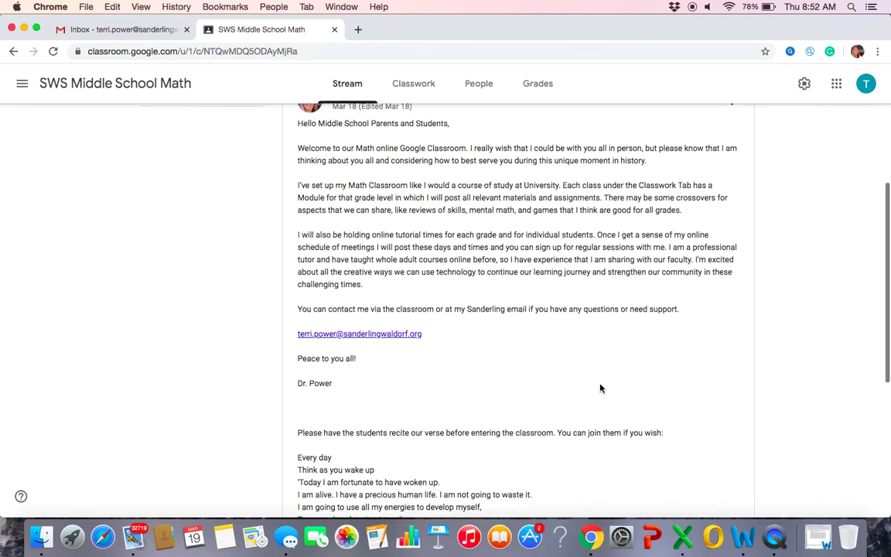
scroll(601, 387, up, 1)
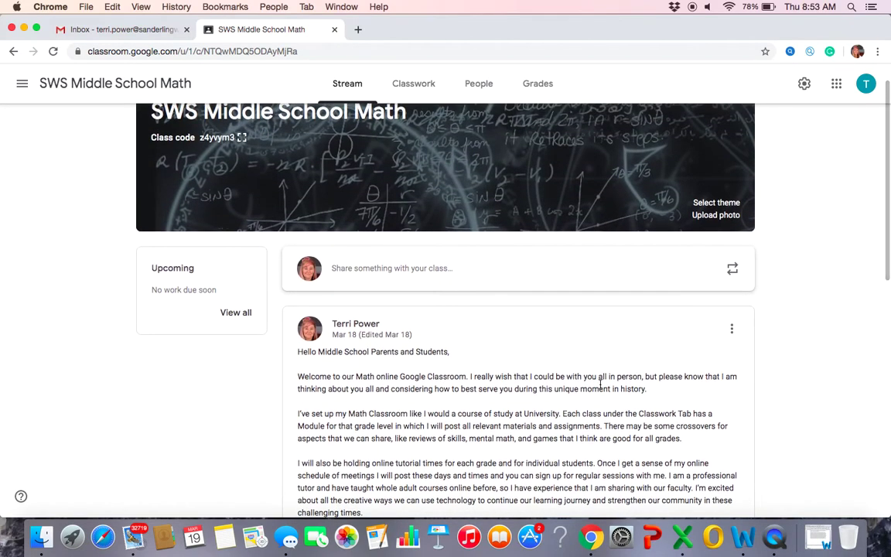
scroll(588, 398, down, 4)
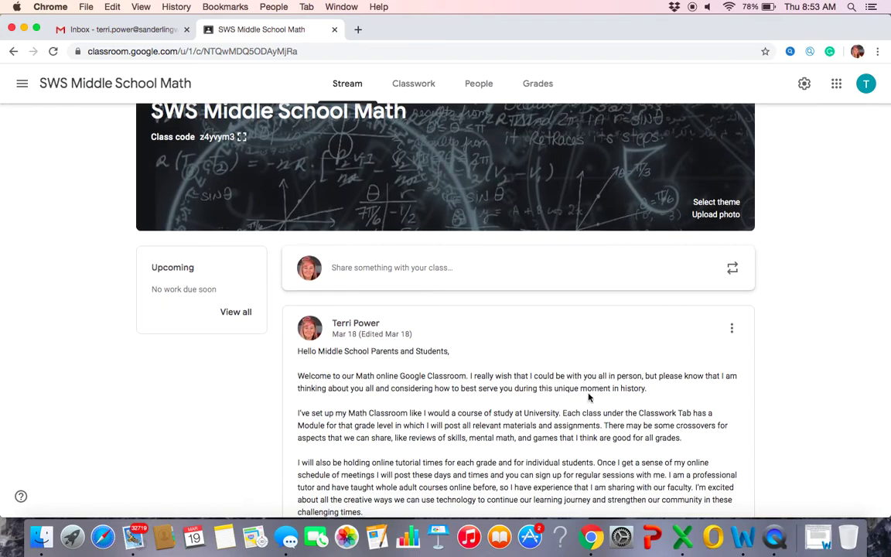
scroll(588, 398, up, 4)
scroll(589, 397, up, 1)
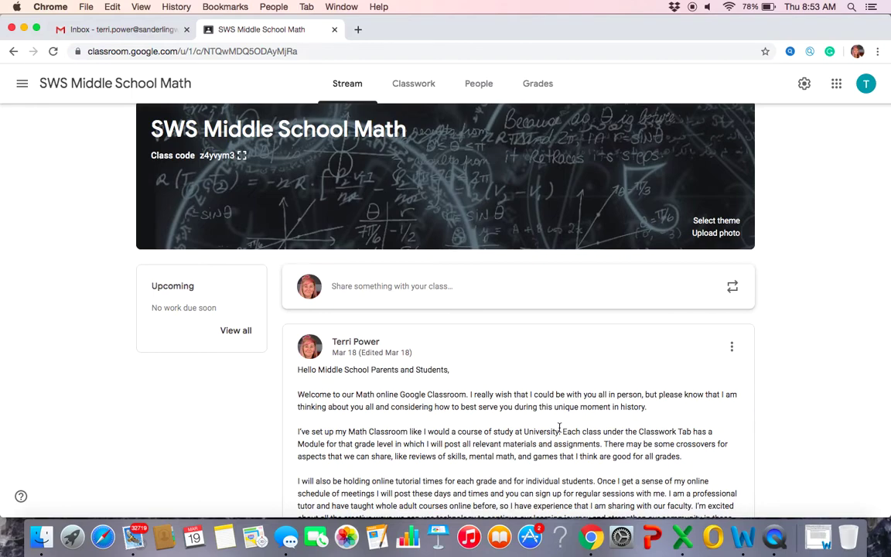
scroll(559, 427, down, 15)
scroll(559, 428, down, 5)
scroll(560, 428, up, 15)
scroll(559, 424, up, 2)
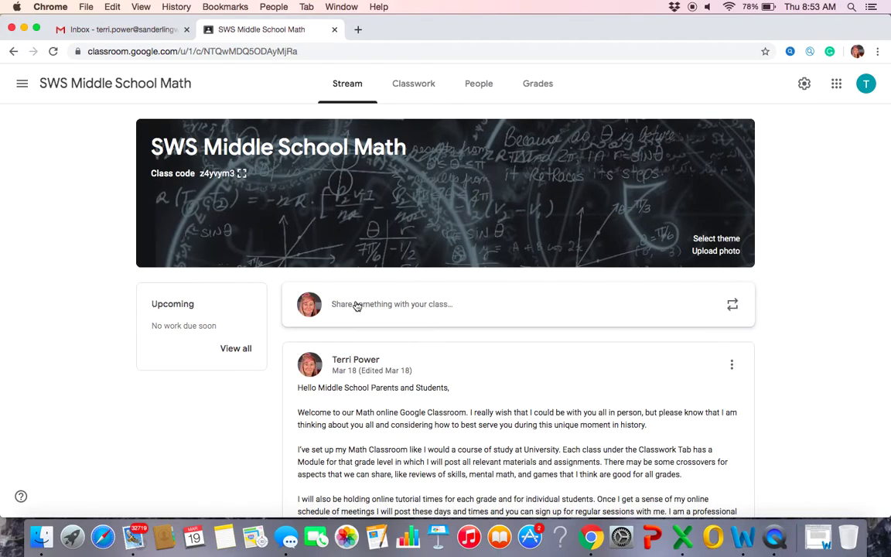
- Start a new stream announcement and examine which classes and students it can be shared with, keeping the default audience
click(332, 305)
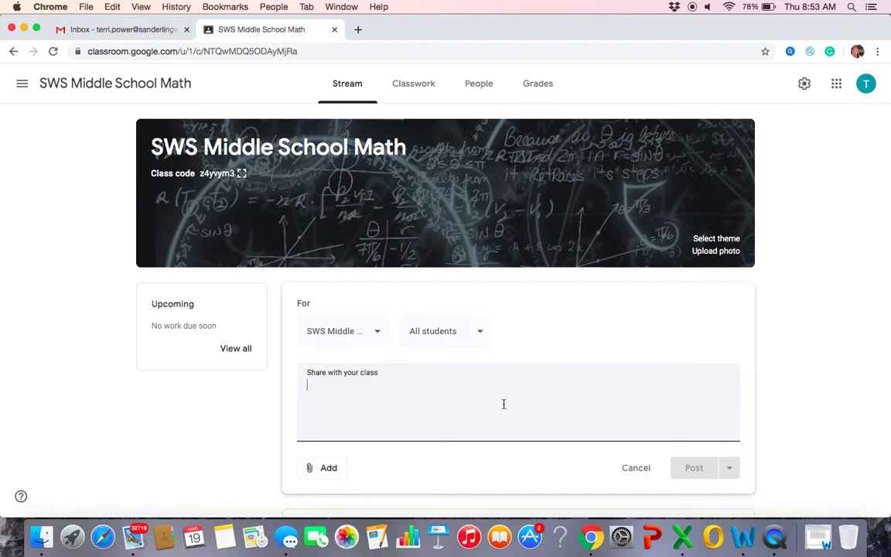
click(377, 334)
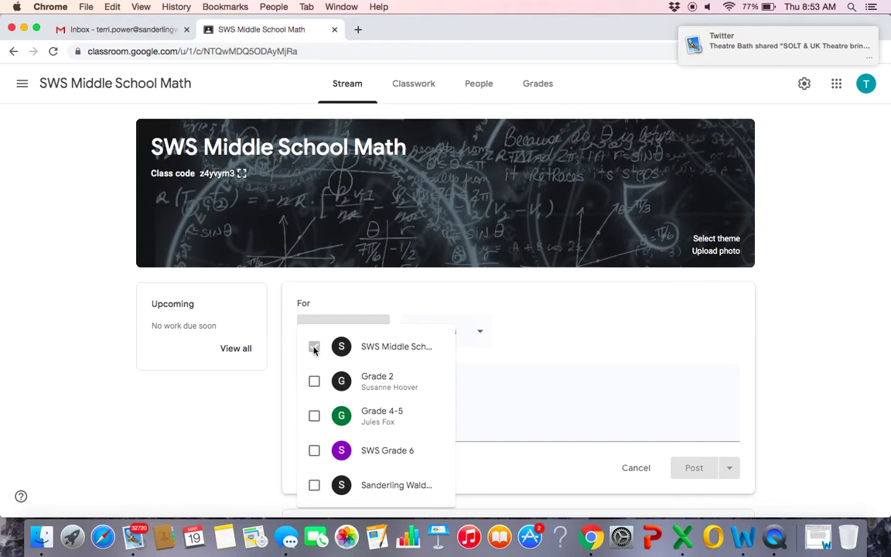
click(480, 398)
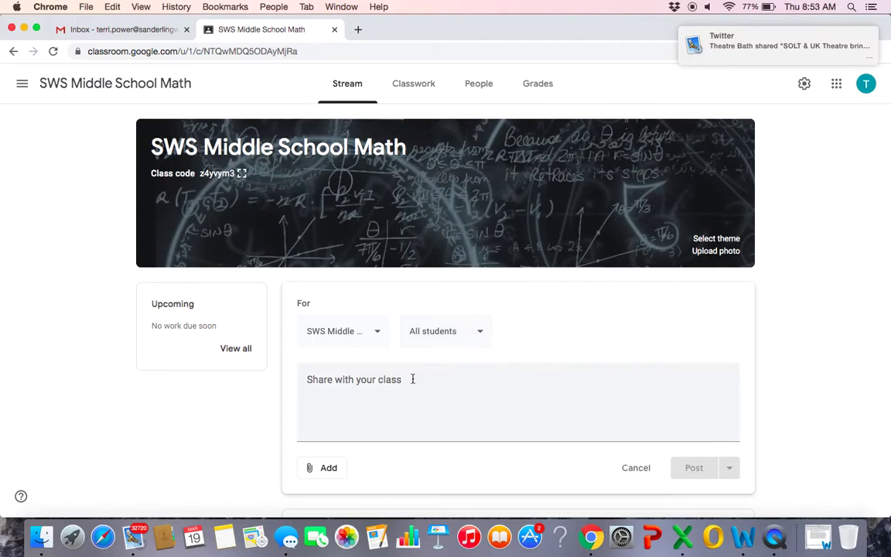
click(483, 336)
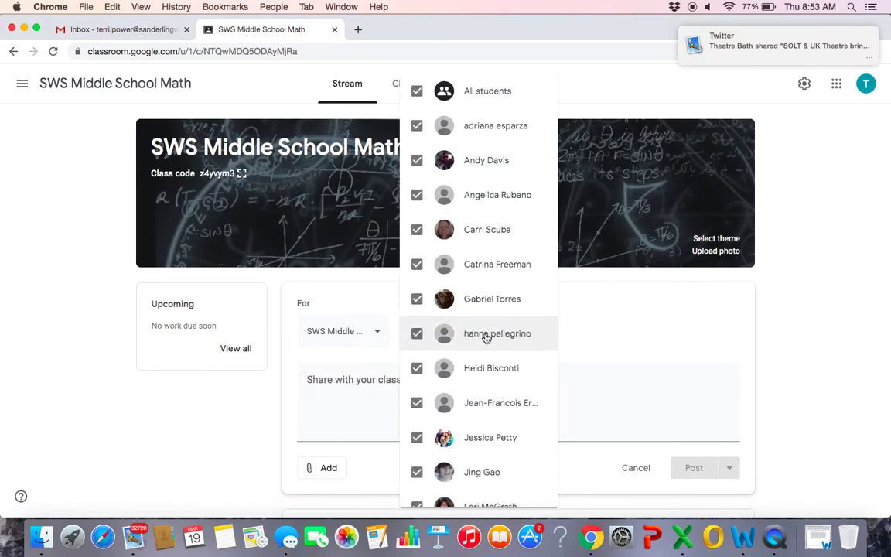
click(658, 312)
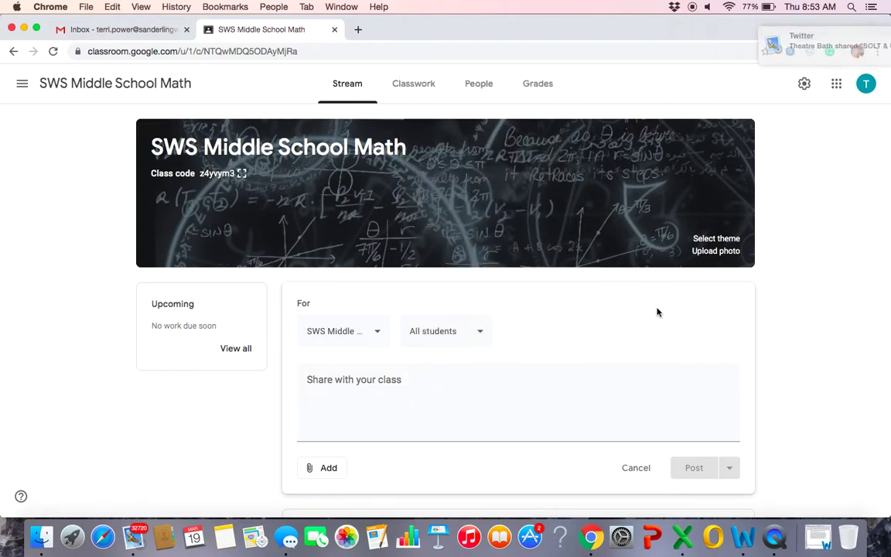
scroll(533, 406, down, 1)
scroll(533, 399, down, 3)
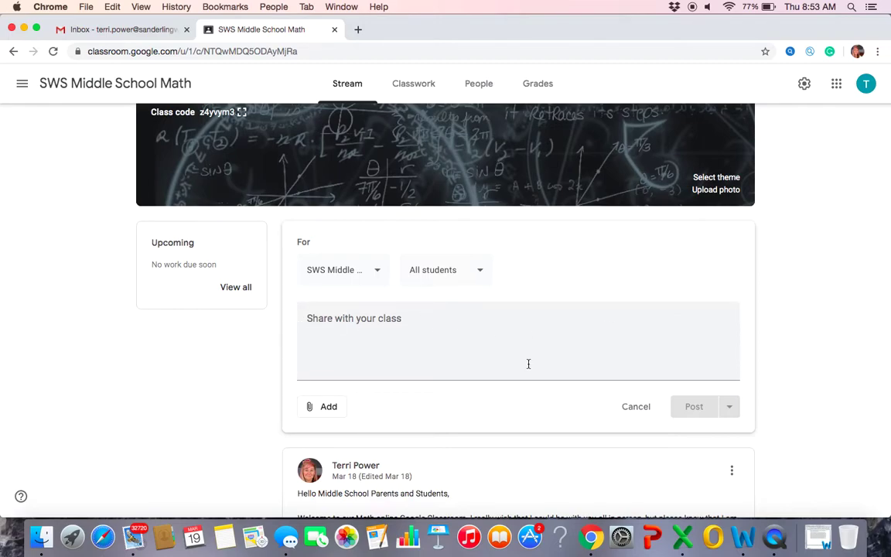
scroll(528, 364, down, 2)
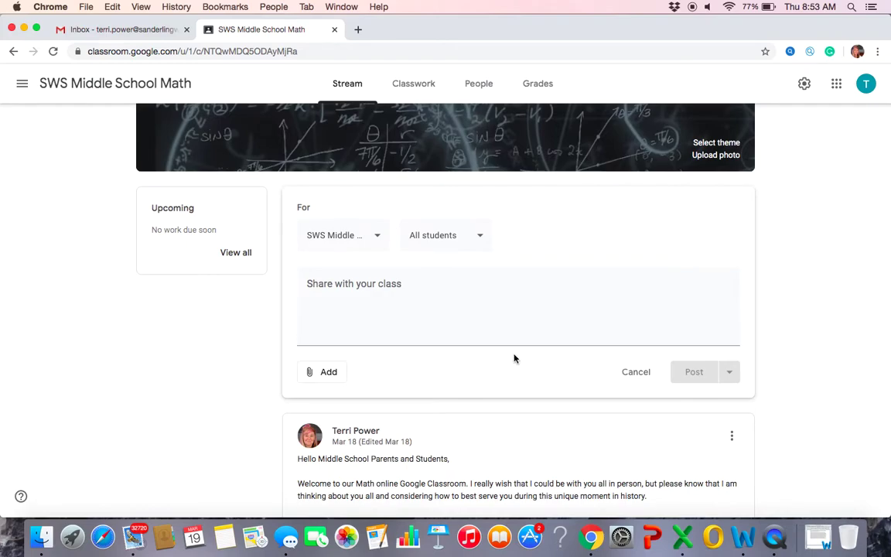
- View the attachment types available for the new announcement, and discard the draft without posting
click(336, 374)
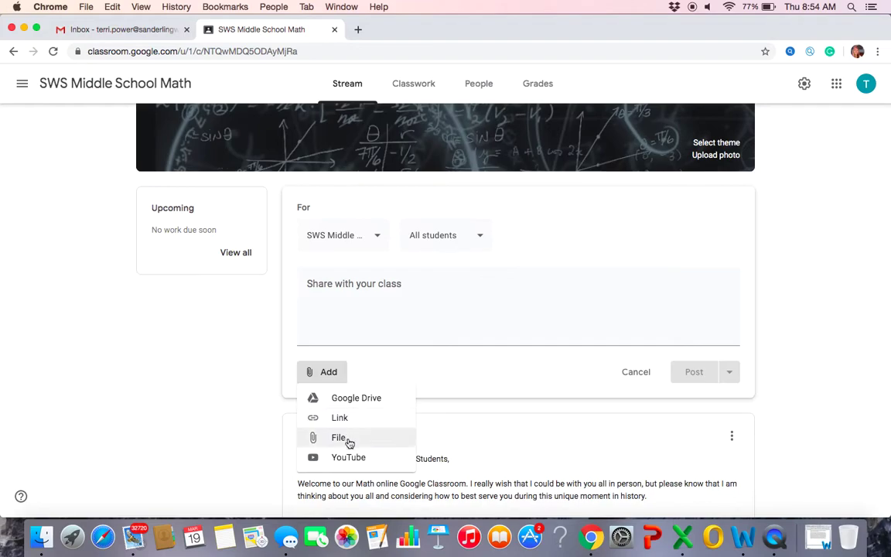
click(413, 366)
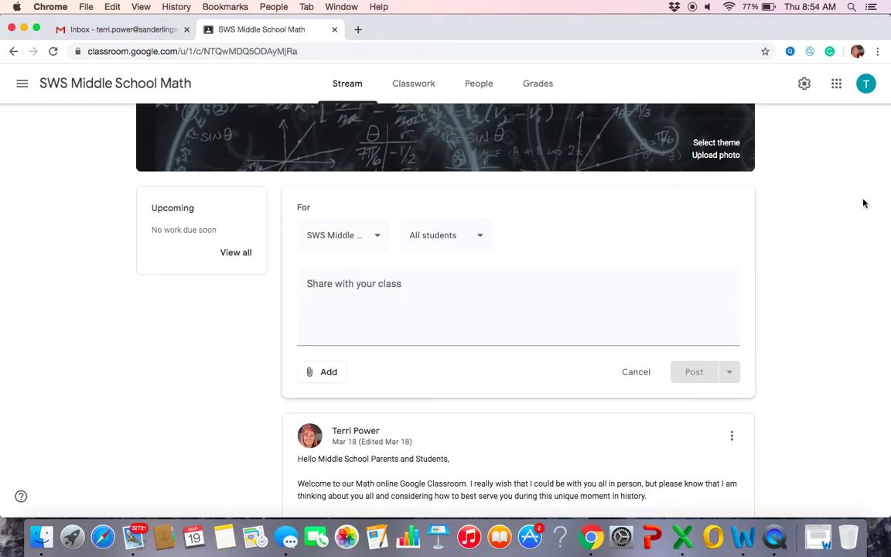
click(638, 372)
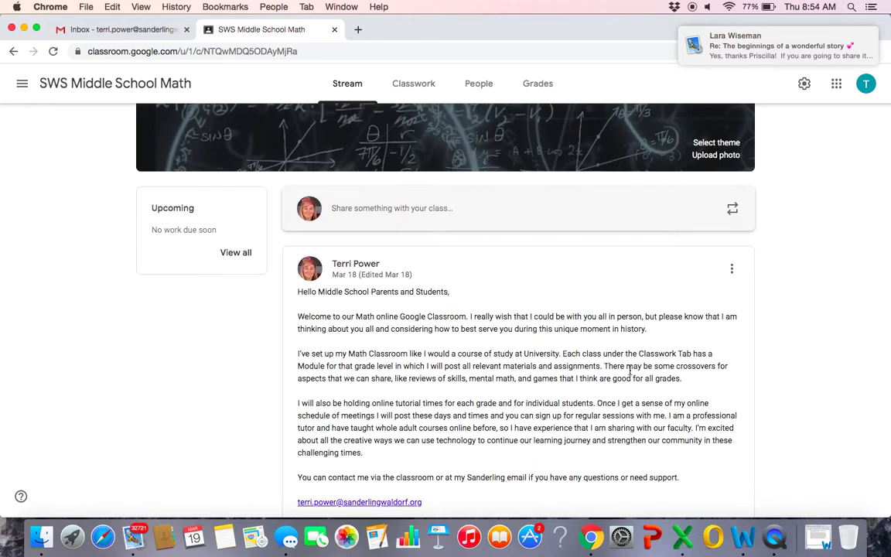
- Look over the stream from the class header image through the welcome announcement to its class comments, and return to the beginning
scroll(596, 368, up, 3)
scroll(600, 363, down, 5)
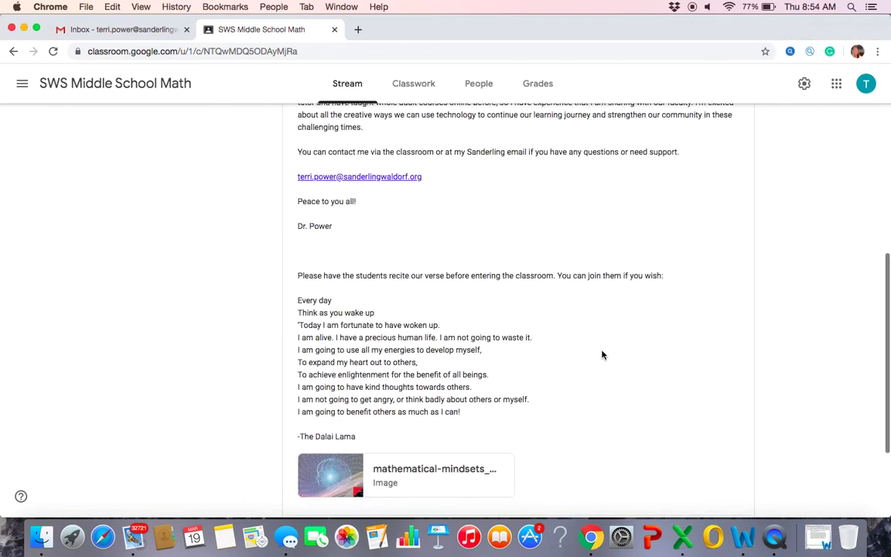
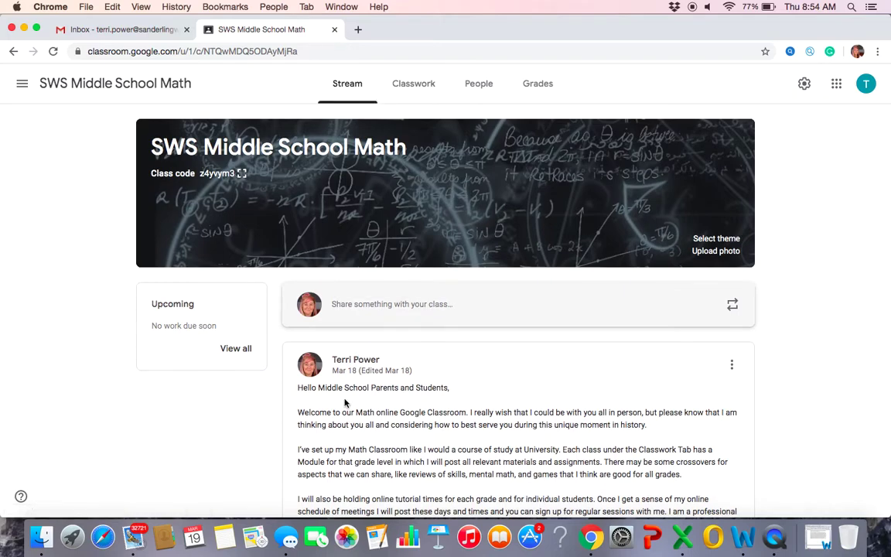
scroll(345, 399, down, 3)
scroll(390, 429, down, 7)
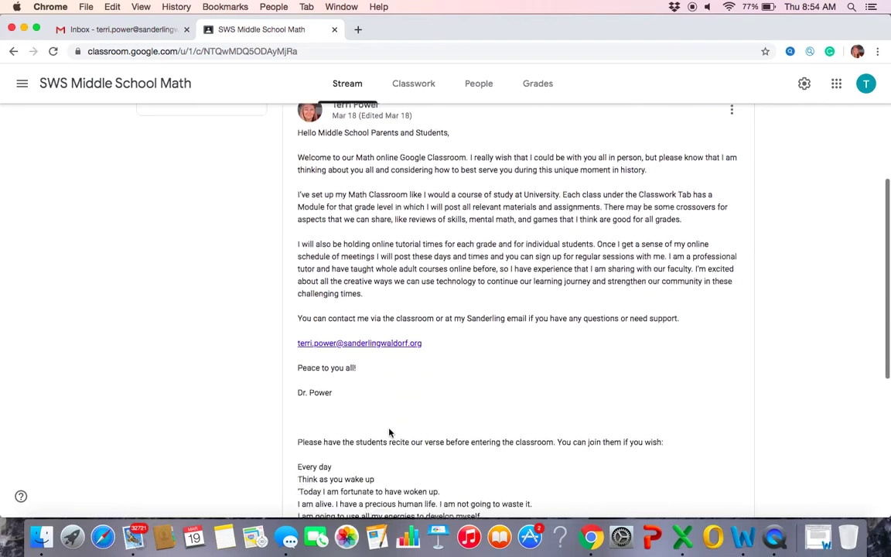
scroll(389, 429, down, 4)
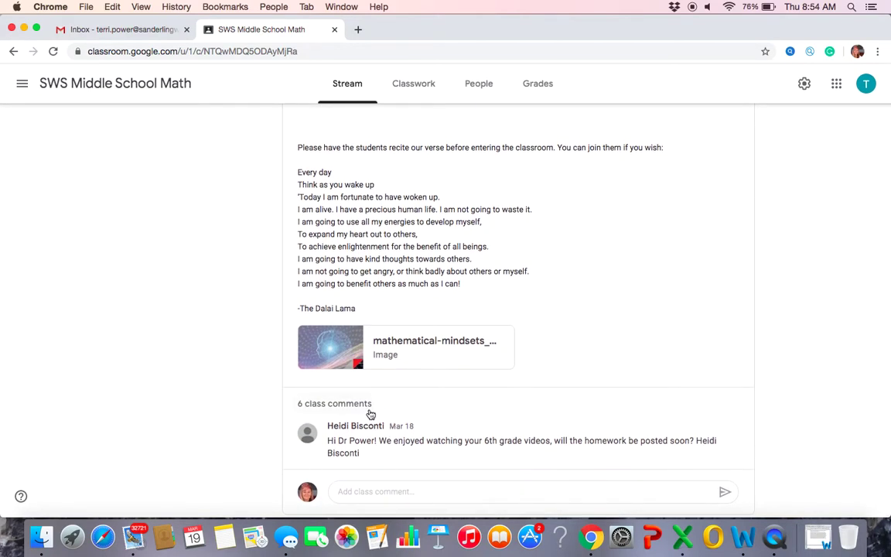
scroll(492, 412, up, 15)
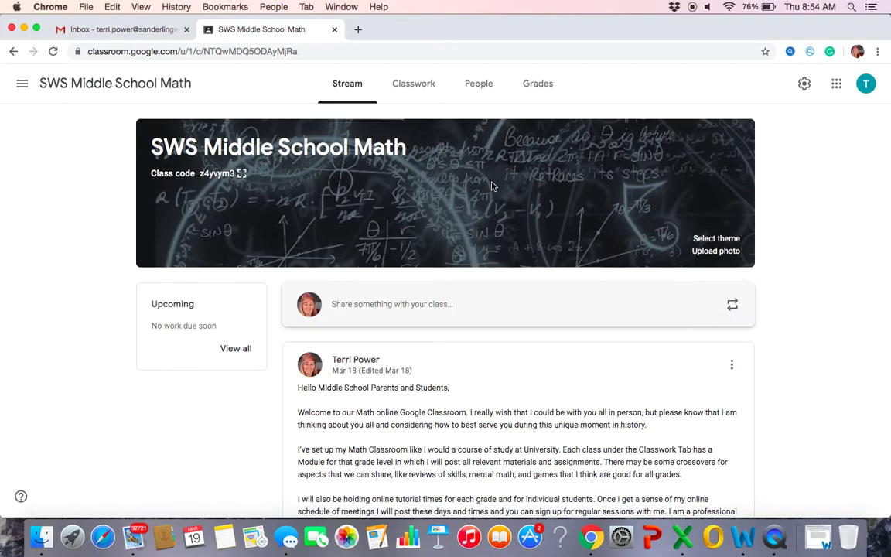
scroll(529, 392, down, 2)
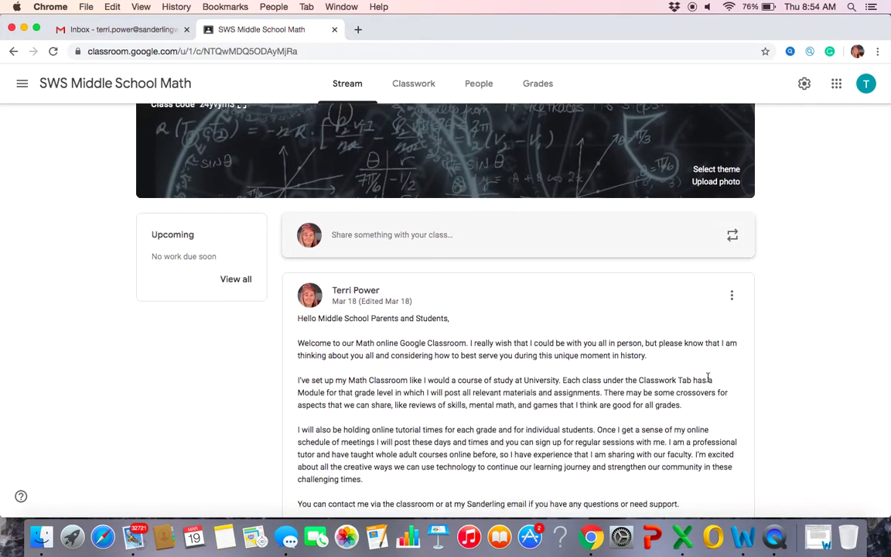
scroll(708, 378, up, 2)
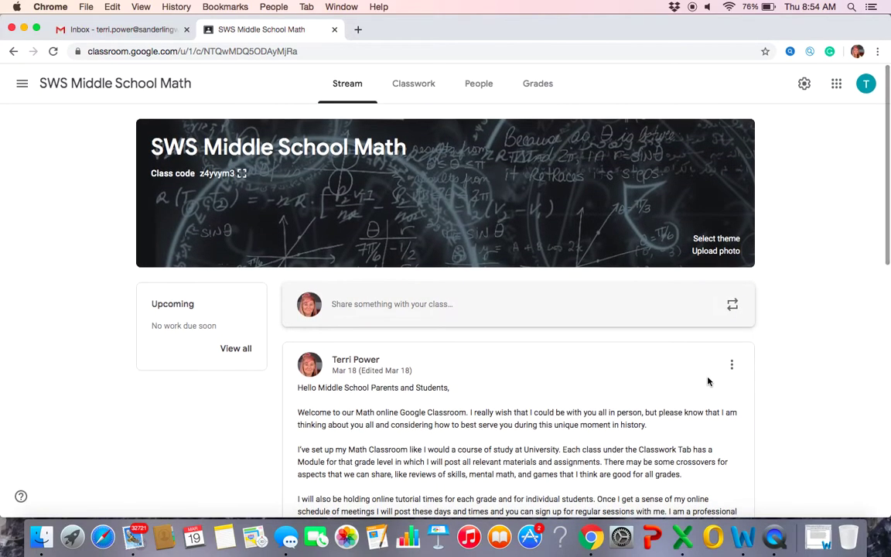
- Open the class settings and examine the Class Details, General and Grading sections
click(804, 87)
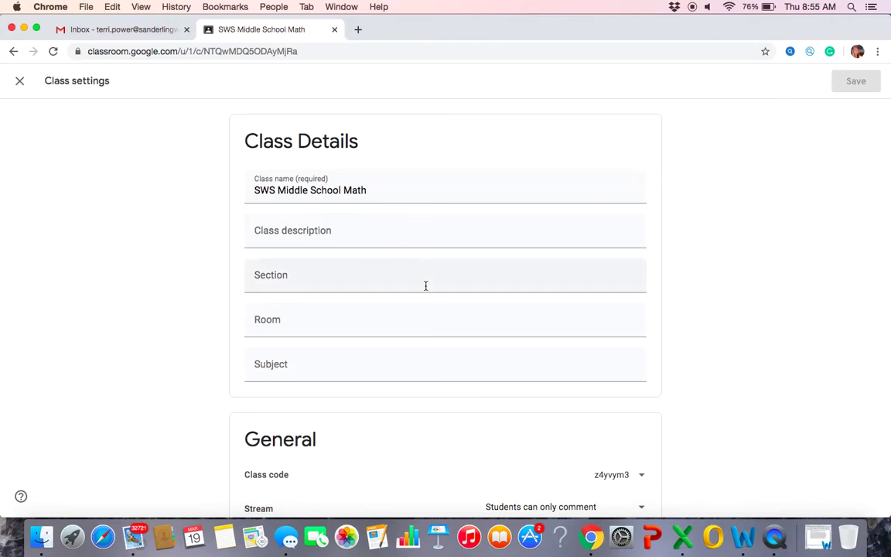
scroll(426, 286, down, 5)
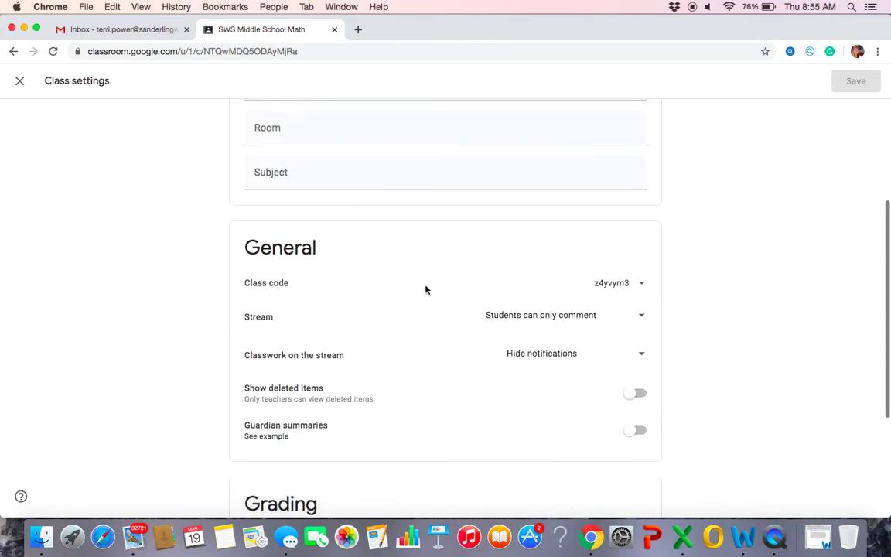
scroll(425, 290, down, 2)
scroll(424, 289, down, 1)
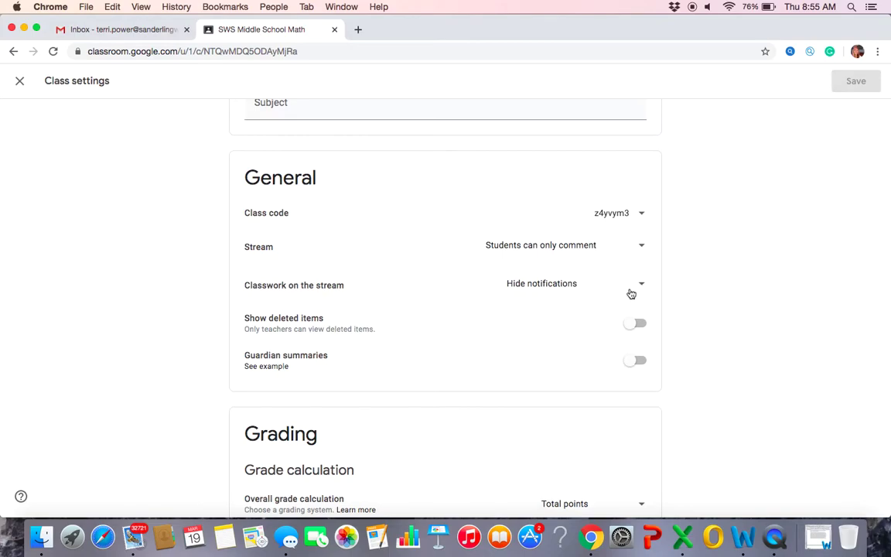
scroll(594, 342, down, 5)
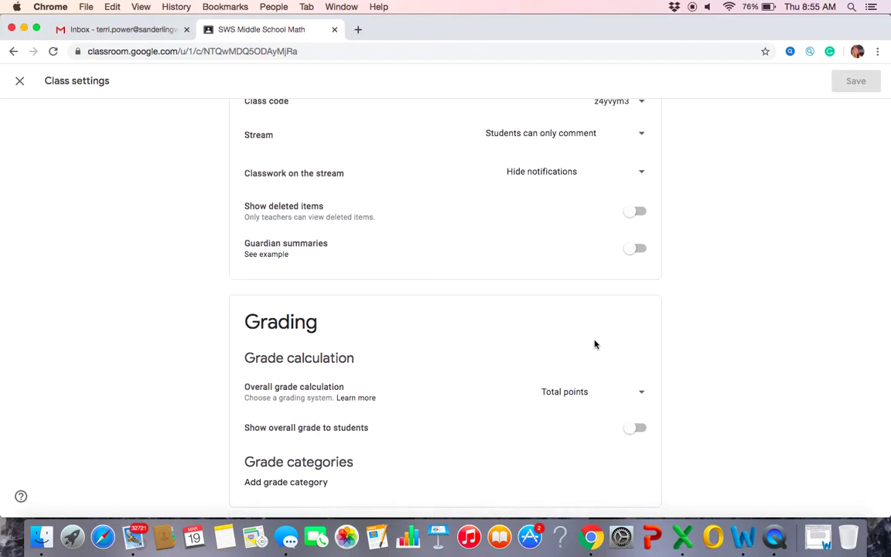
scroll(594, 344, down, 1)
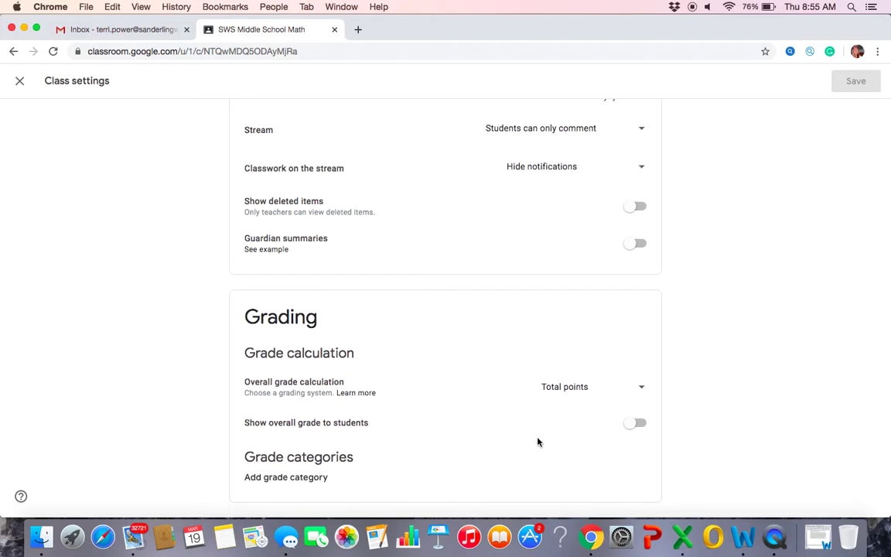
scroll(538, 441, up, 10)
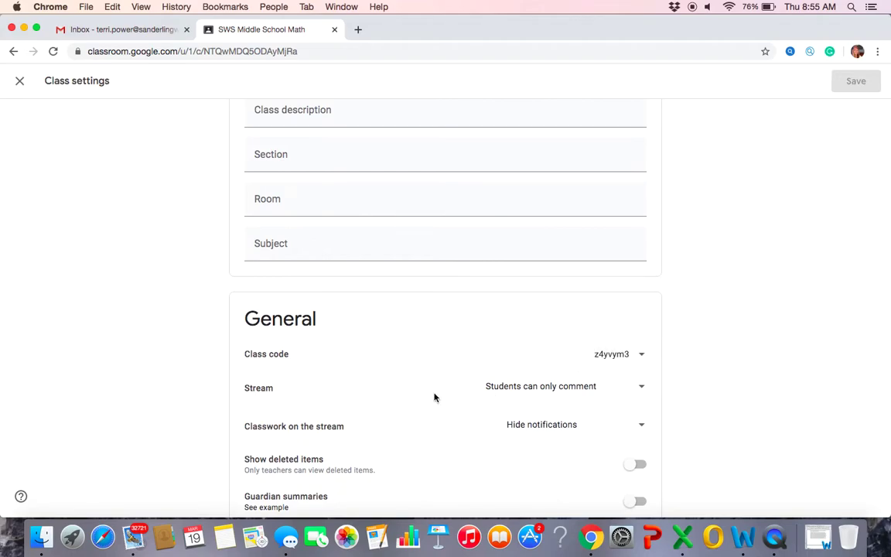
- View the student posting and commenting options for the stream, and leave the class settings without saving
click(642, 388)
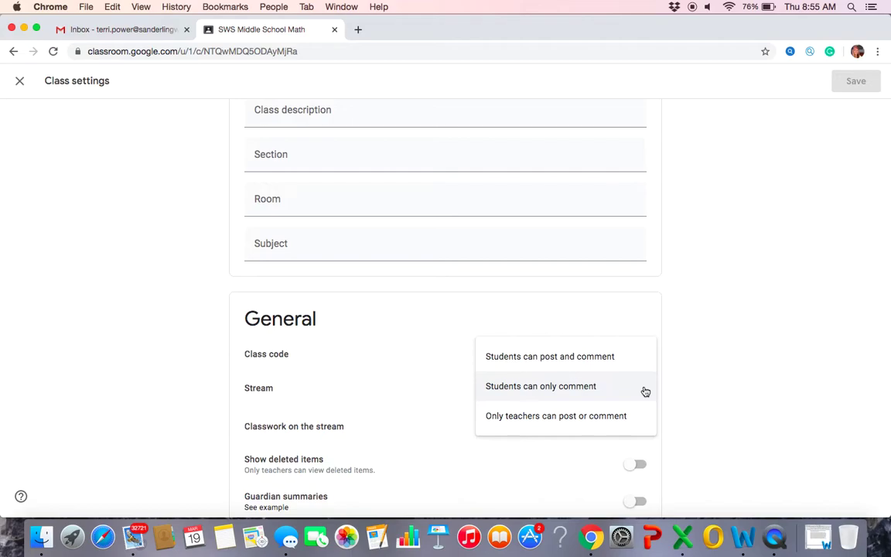
click(689, 389)
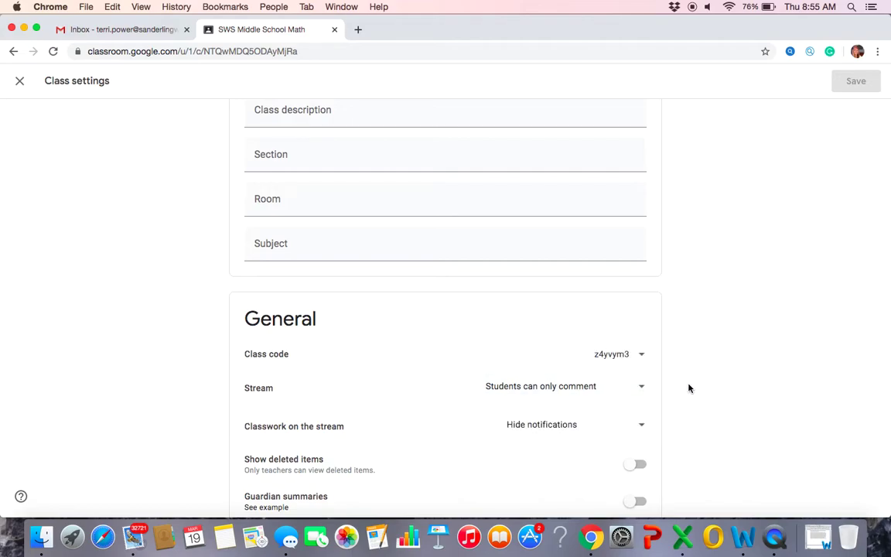
scroll(546, 302, up, 3)
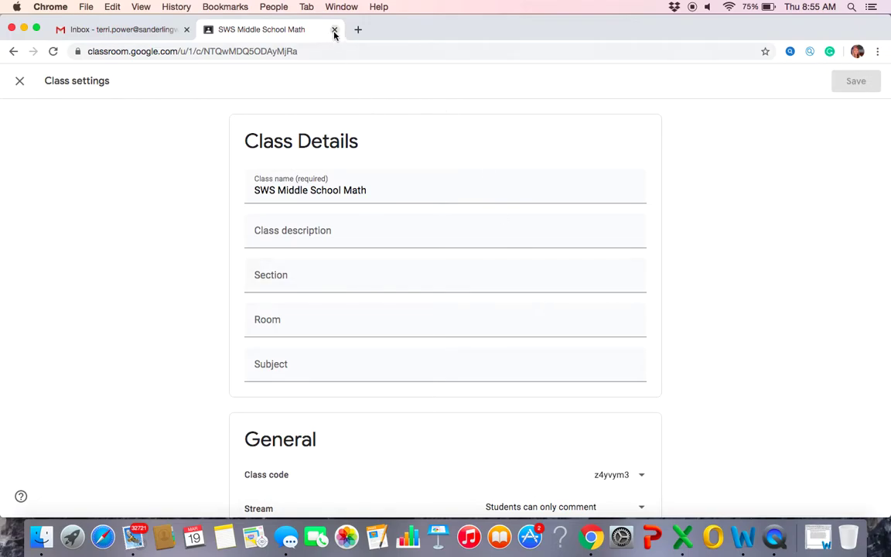
click(13, 52)
scroll(497, 319, down, 5)
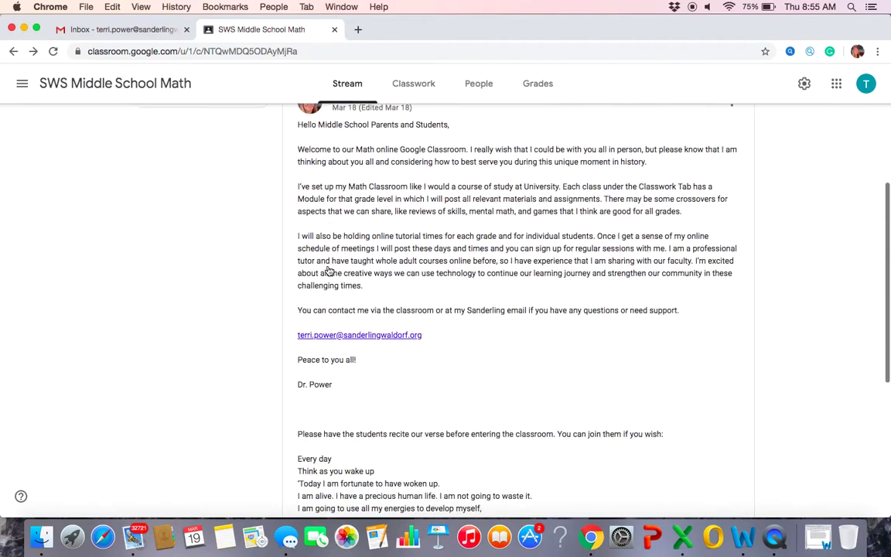
scroll(498, 319, up, 5)
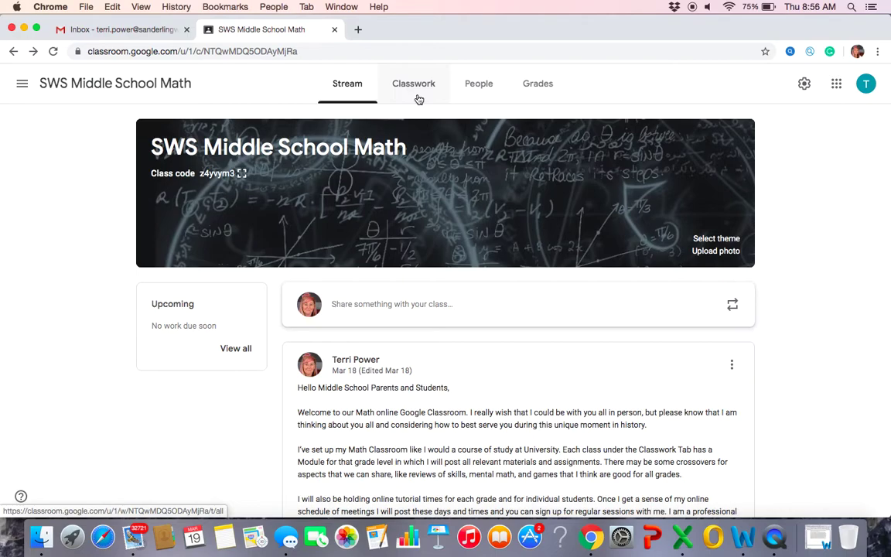
scroll(398, 205, down, 5)
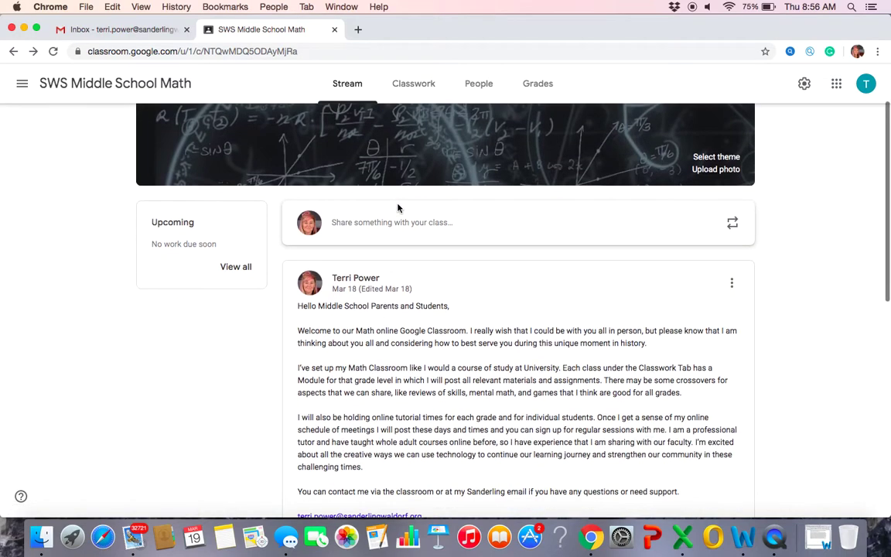
scroll(398, 205, up, 5)
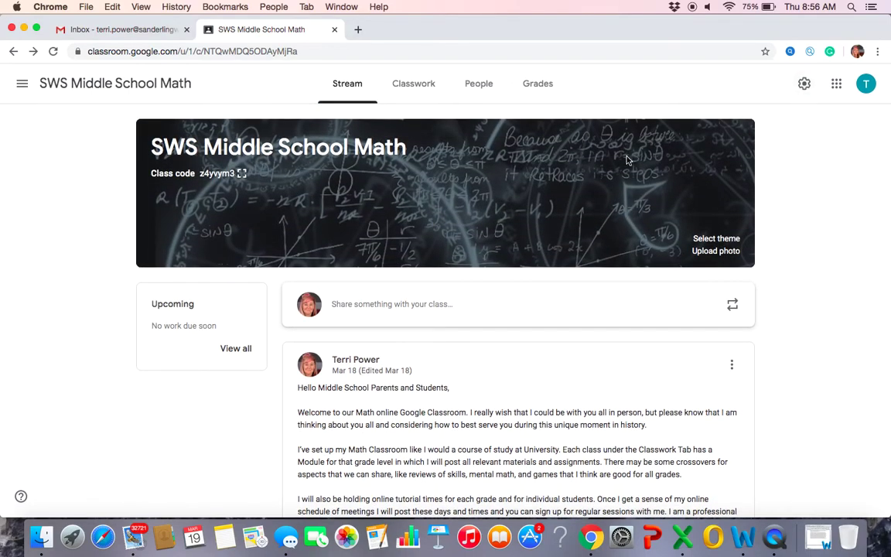
scroll(489, 190, up, 1)
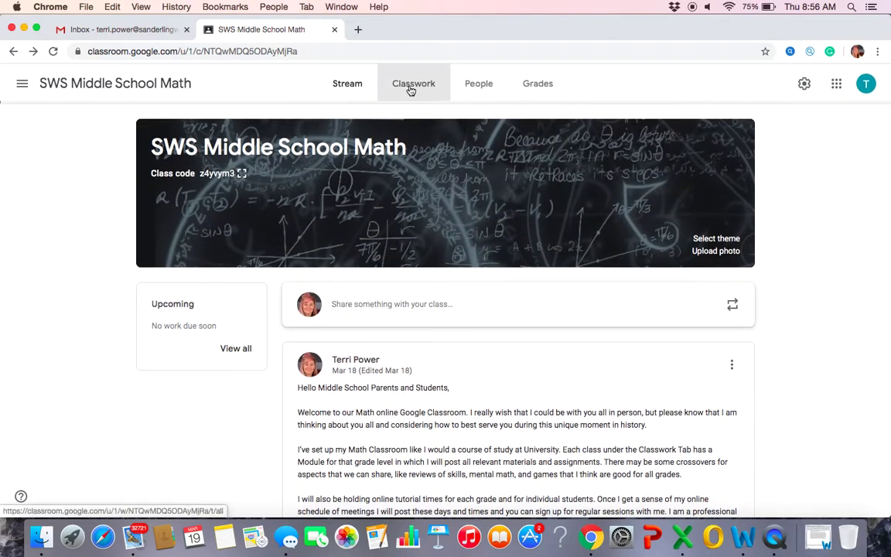
- Open the class's Classwork page and examine the assignments and materials in the 8th, 7th and 6th Grade Math Modules
click(411, 87)
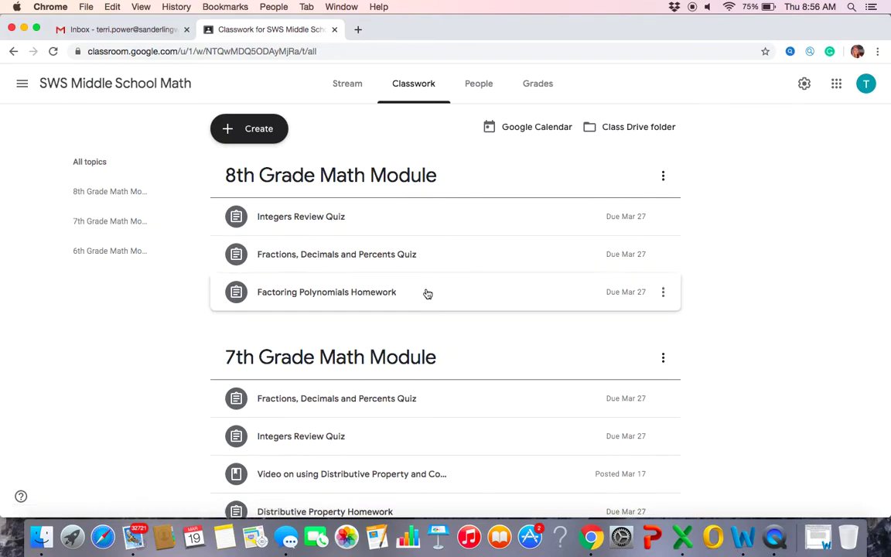
scroll(423, 292, down, 2)
scroll(431, 288, down, 6)
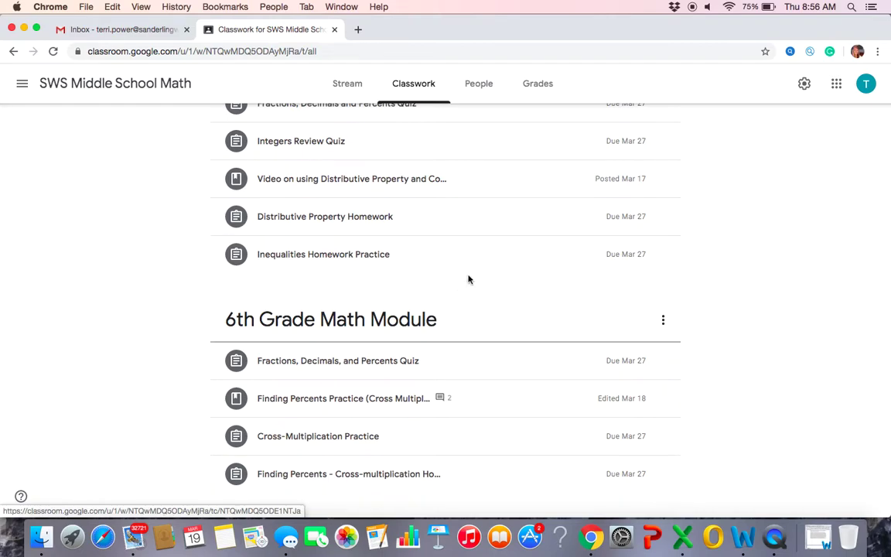
scroll(466, 283, up, 8)
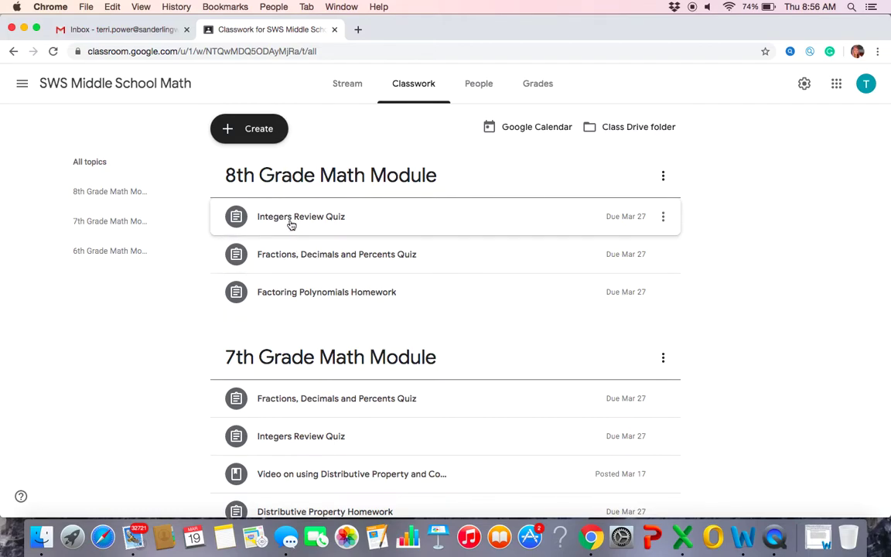
scroll(272, 274, down, 2)
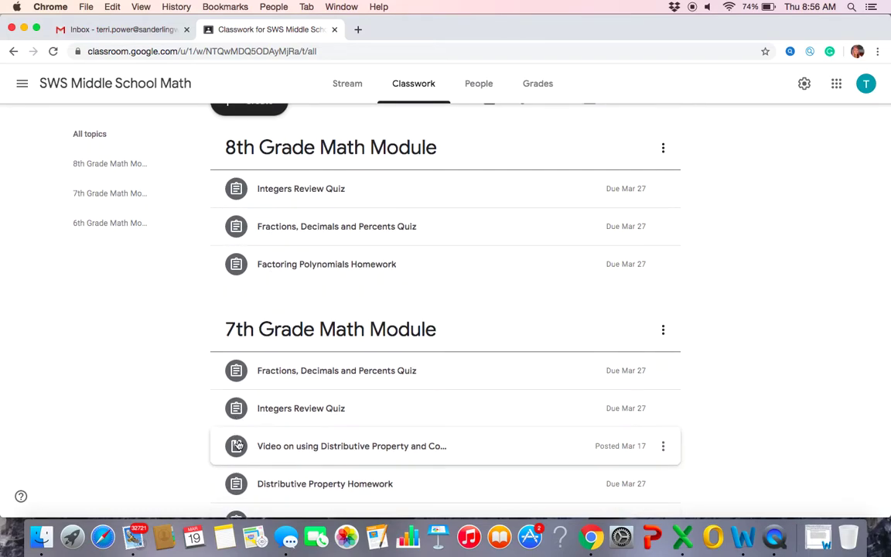
scroll(255, 189, up, 2)
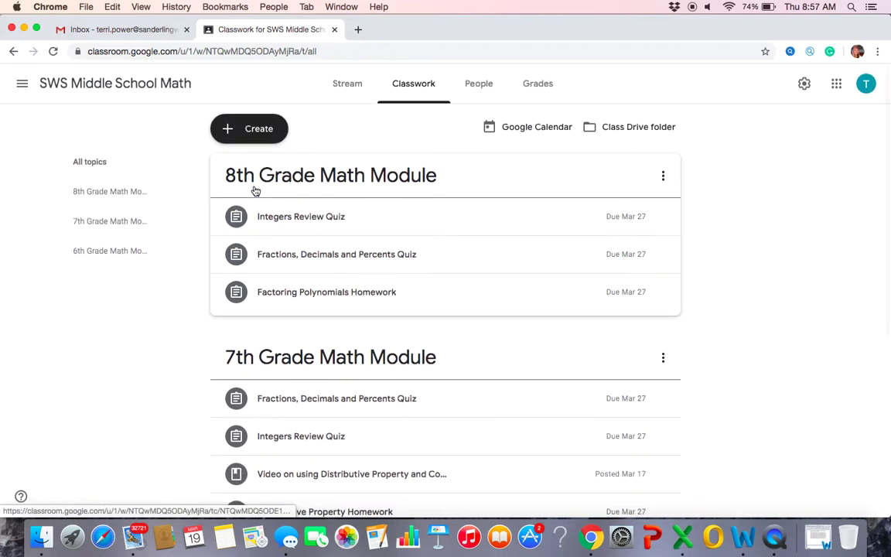
scroll(214, 339, down, 8)
scroll(214, 339, down, 8)
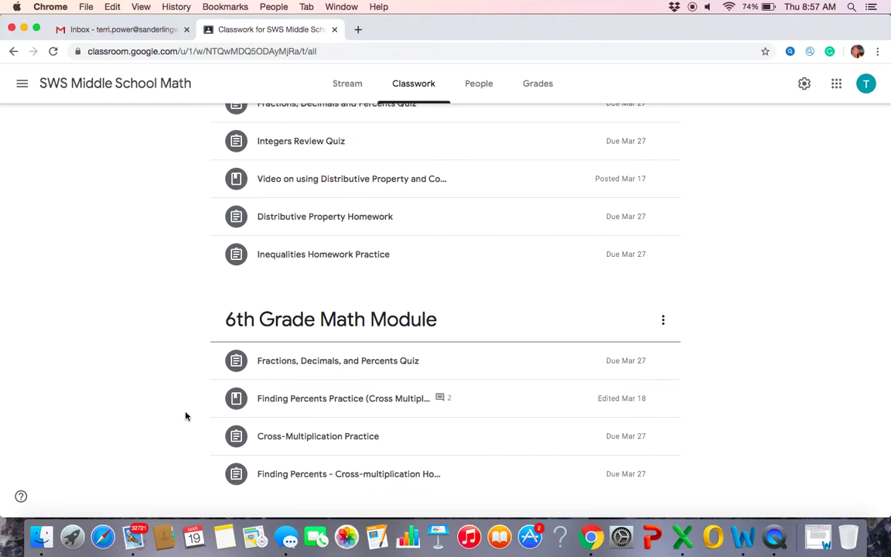
scroll(186, 414, up, 9)
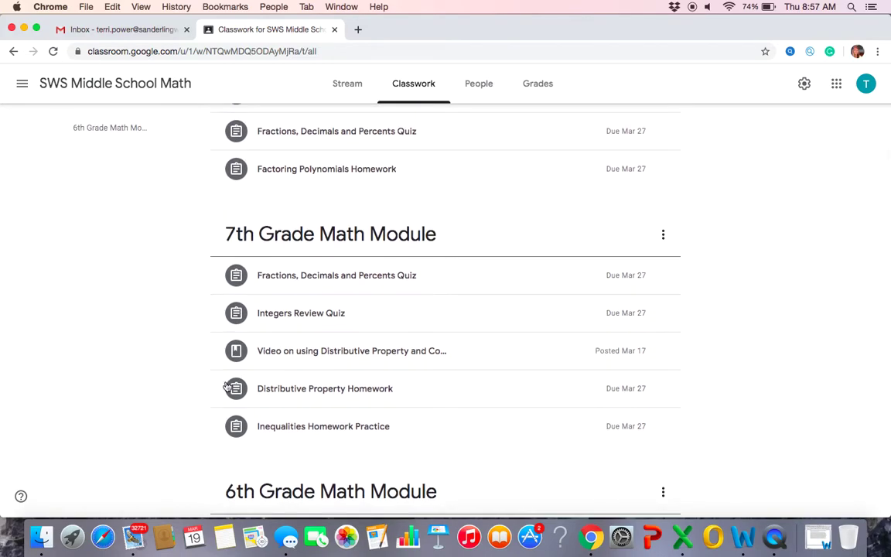
scroll(281, 342, up, 6)
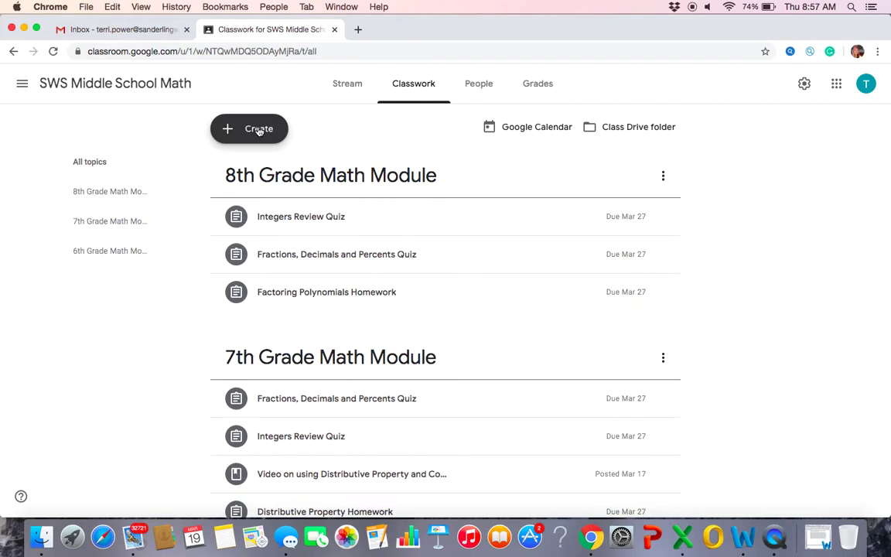
- Add a classwork topic named Mental Math and move it below the 6th Grade Math Module
click(259, 129)
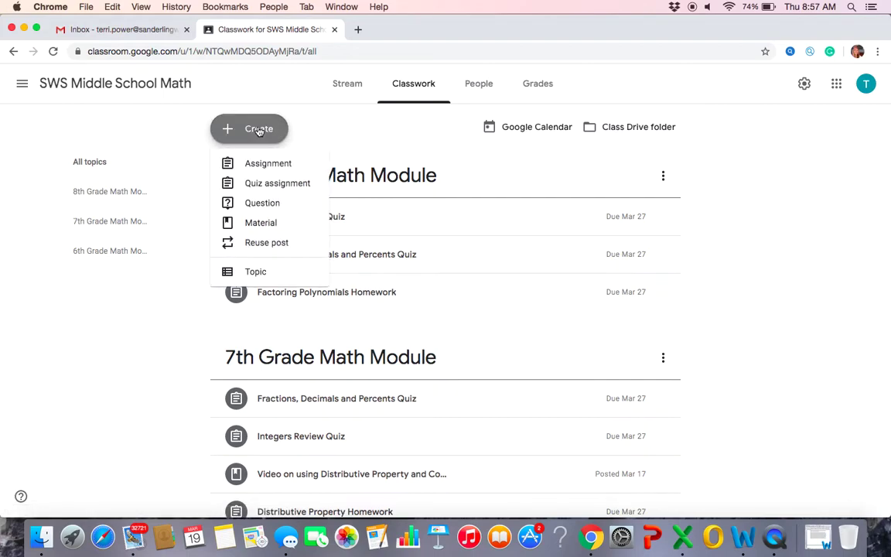
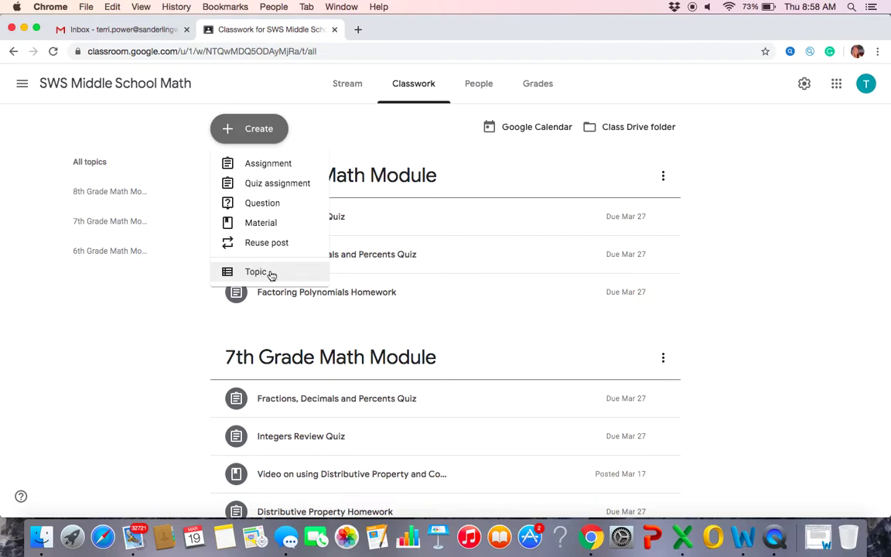
click(272, 276)
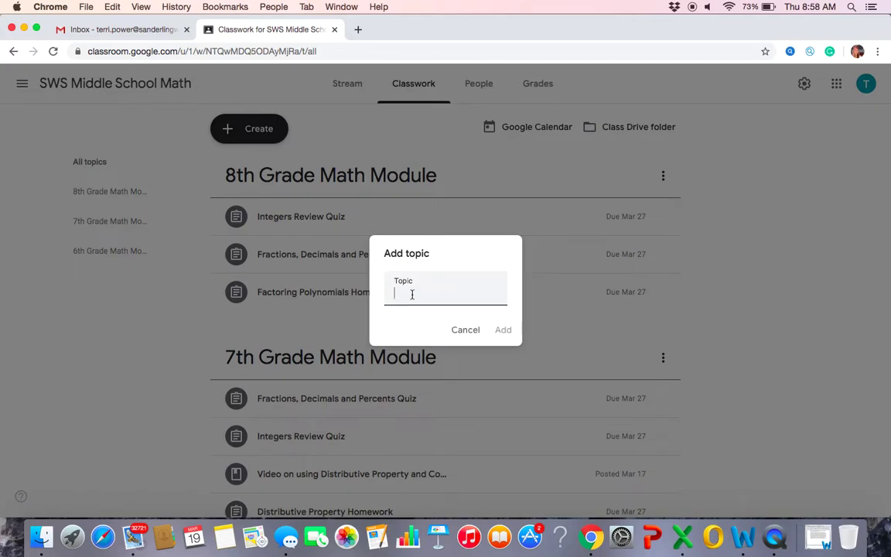
text(Mental Math)
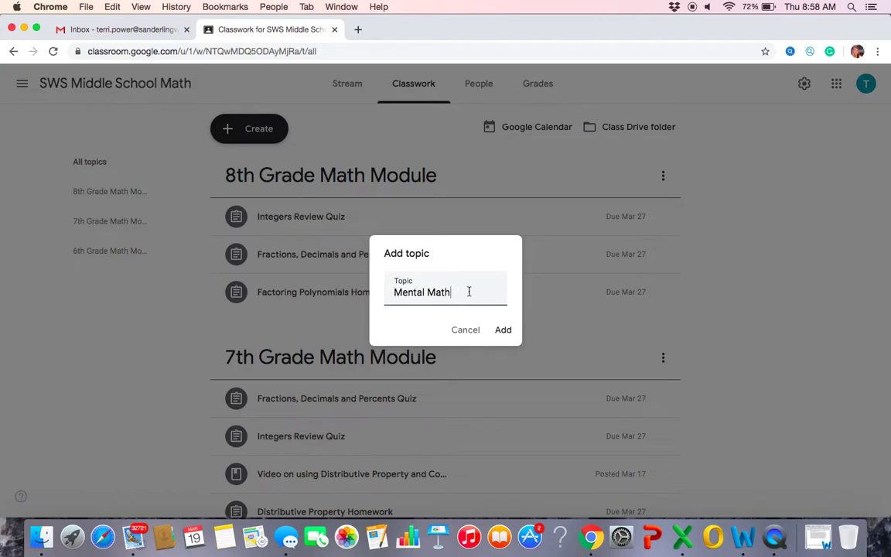
click(503, 331)
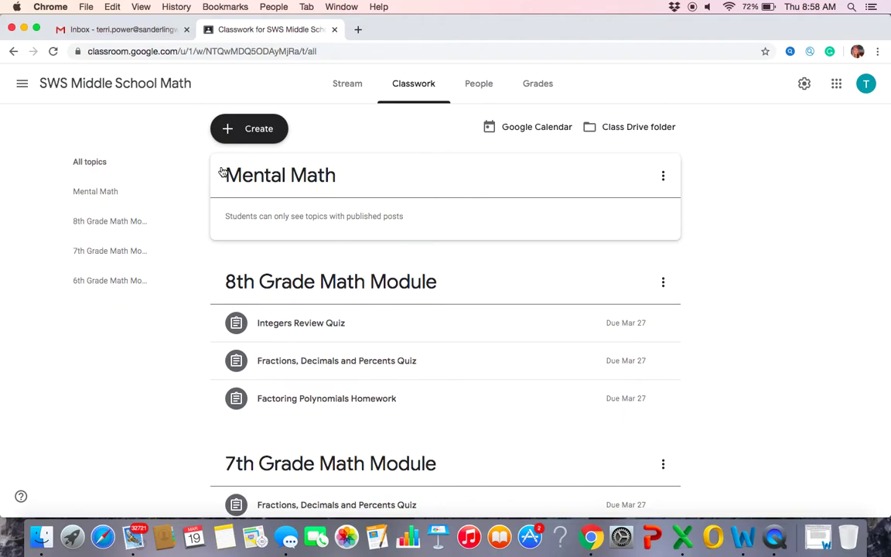
drag(222, 172, 270, 492)
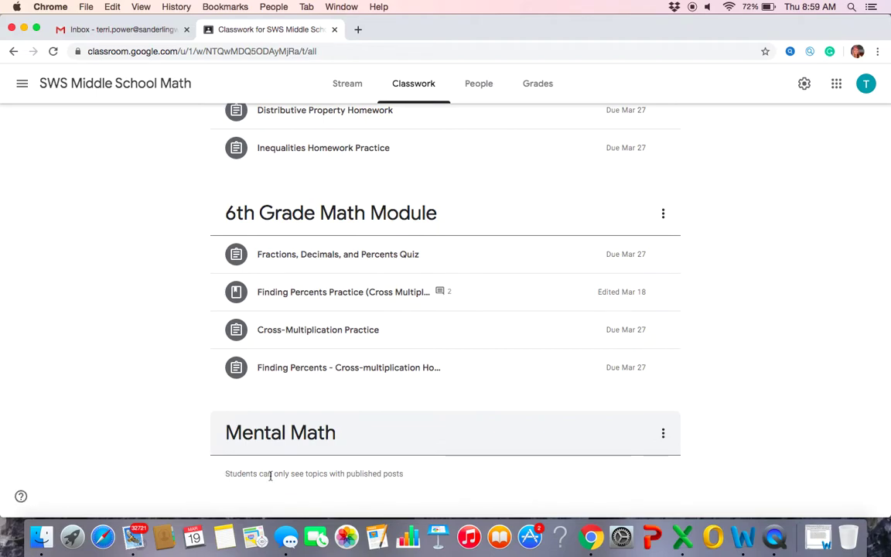
- View the management options of the Mental Math topic and look over the classwork topic list
click(663, 436)
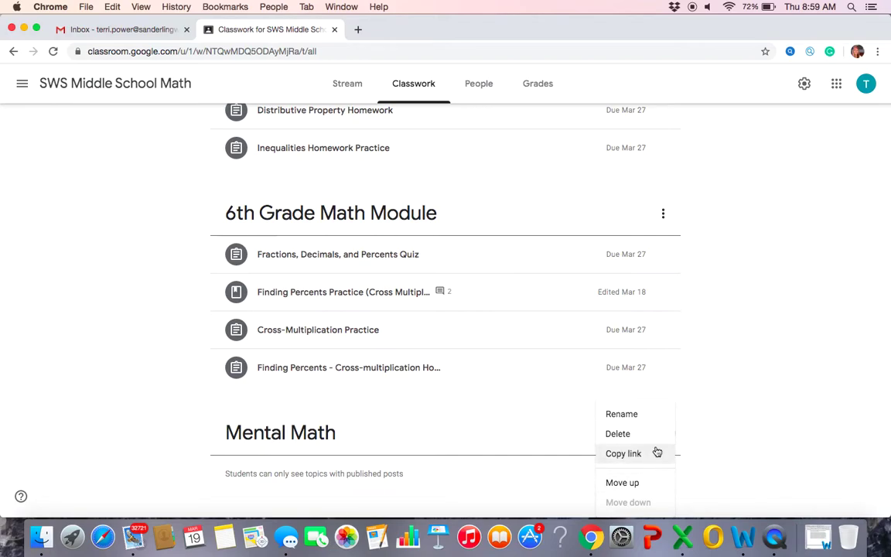
click(693, 461)
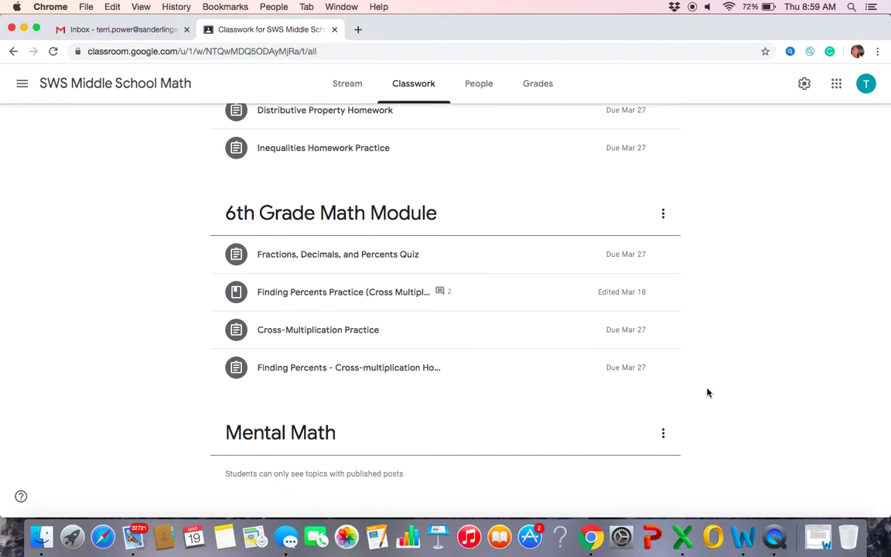
scroll(707, 392, up, 5)
scroll(694, 316, up, 1)
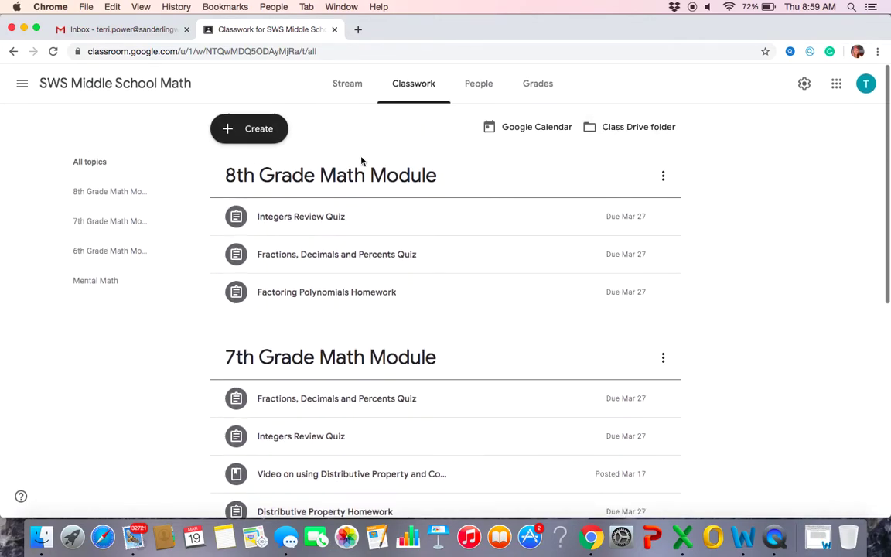
scroll(554, 263, down, 10)
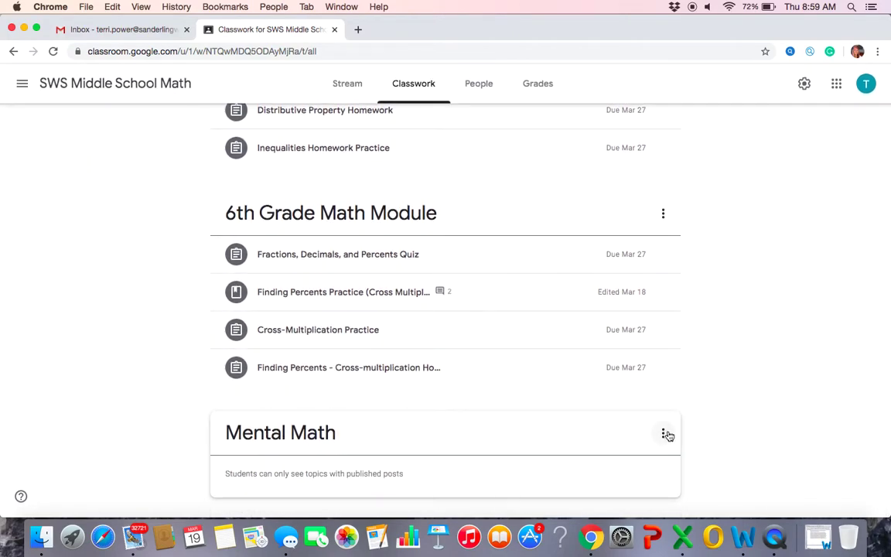
scroll(670, 438, up, 10)
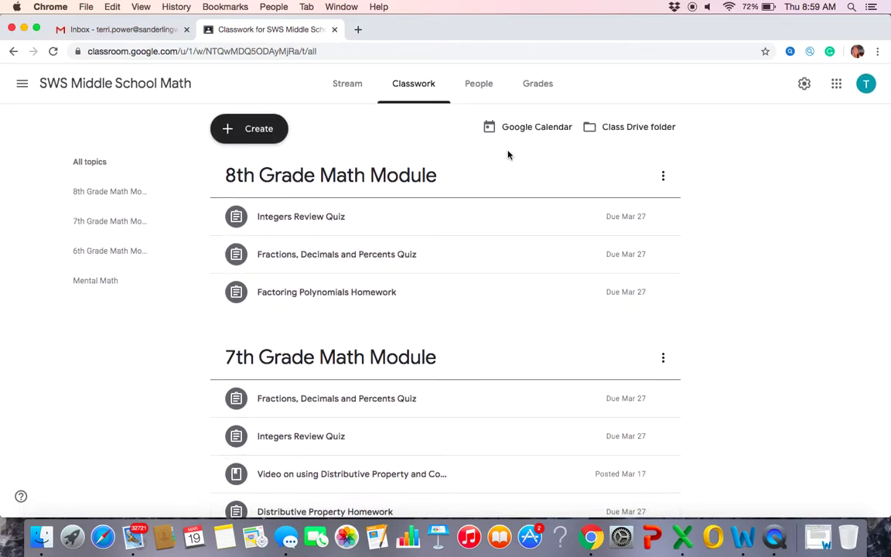
- Create a new classwork material titled Mental Math Tricks, leaving its description empty
click(259, 131)
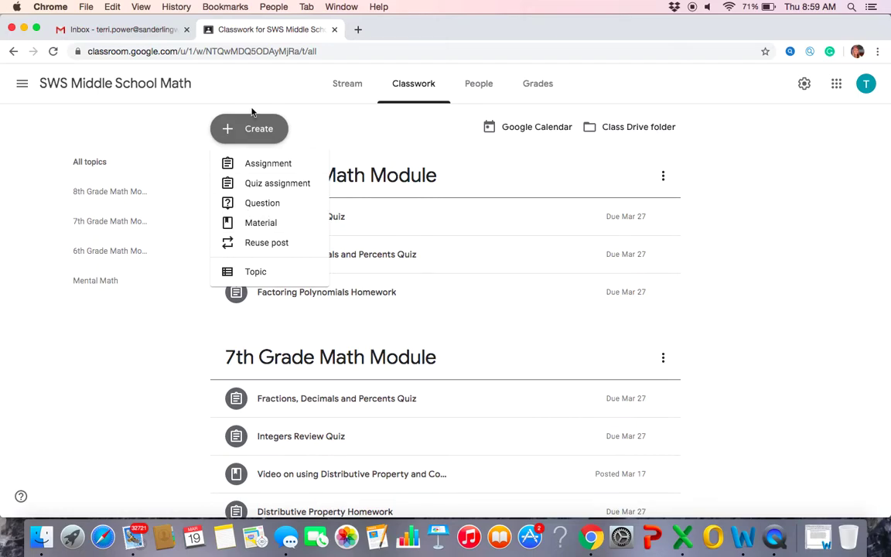
click(243, 223)
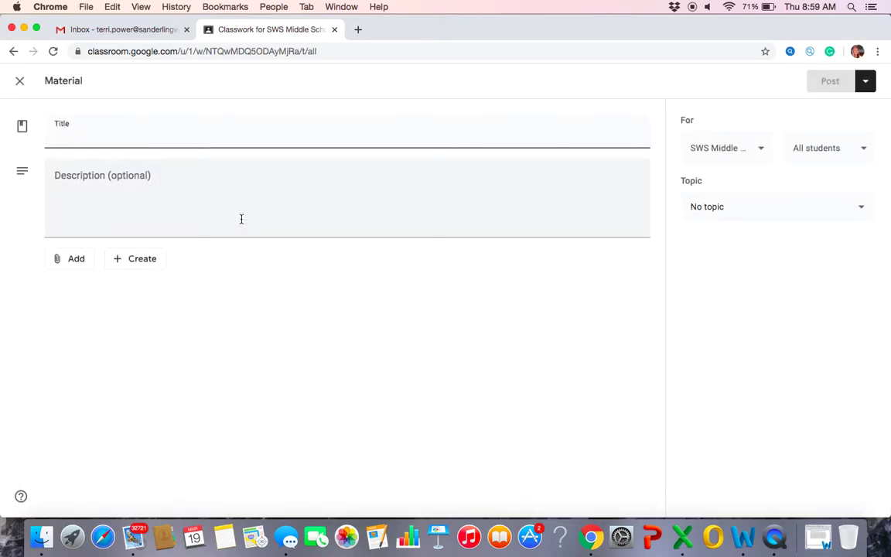
text(M)
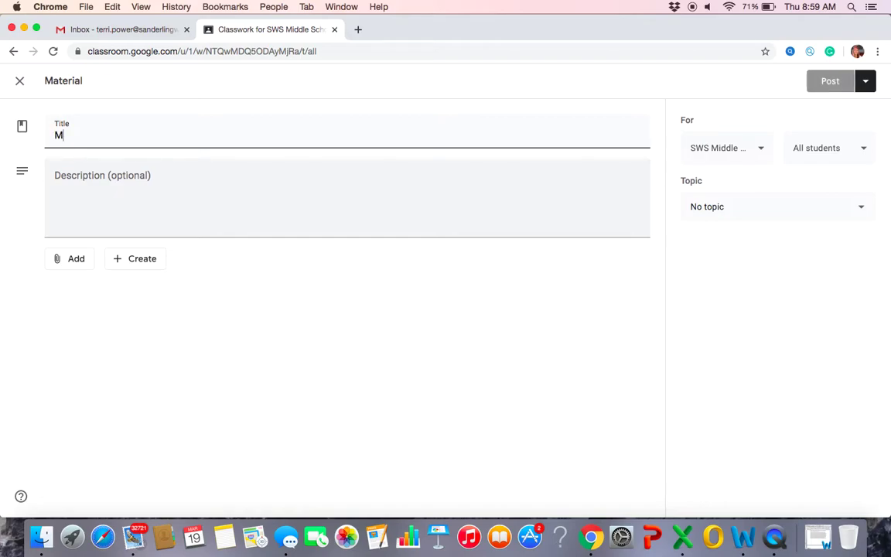
text(ental )
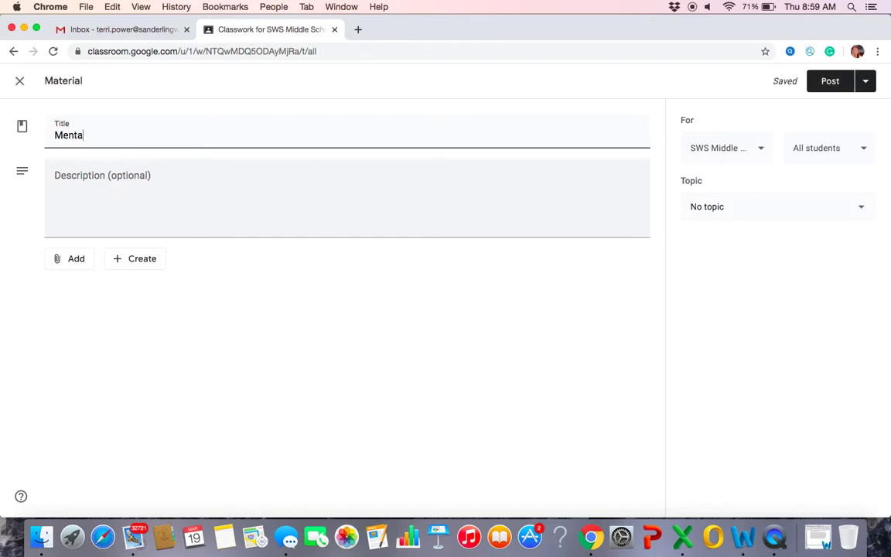
text(Math Tricks)
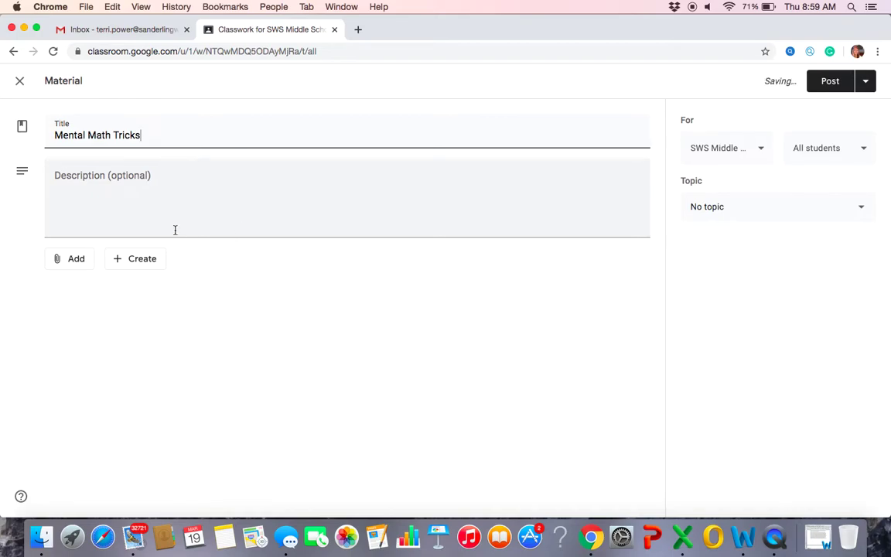
click(135, 171)
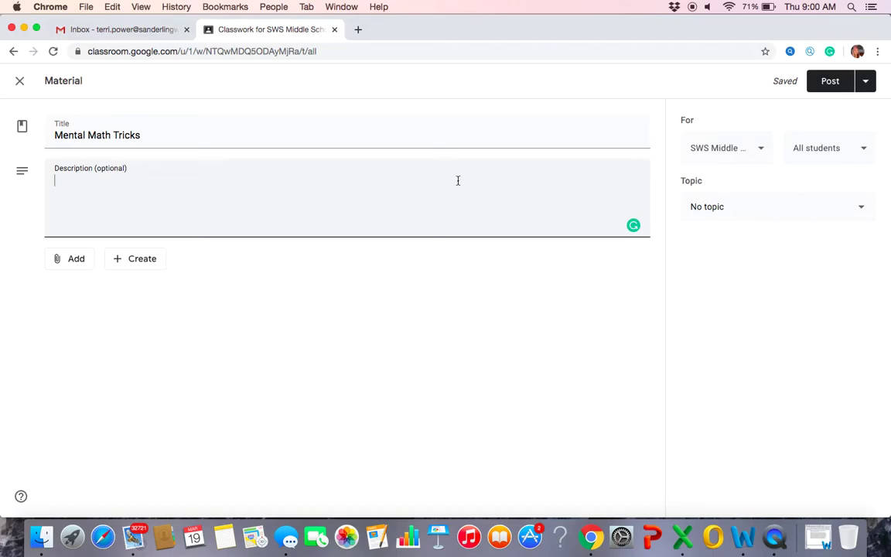
- Attach the images 20200318_181038.jpg and 20200318_175529.jpg from Google Drive to the material
click(73, 260)
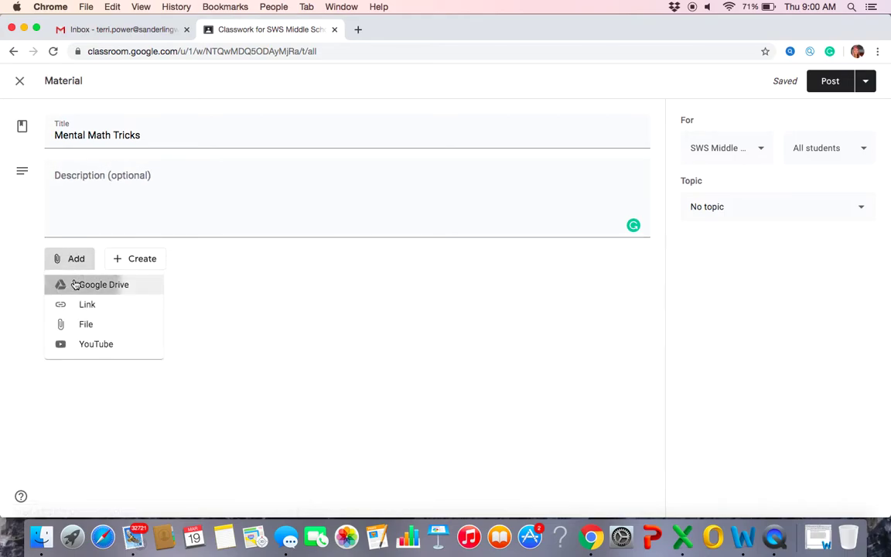
click(75, 285)
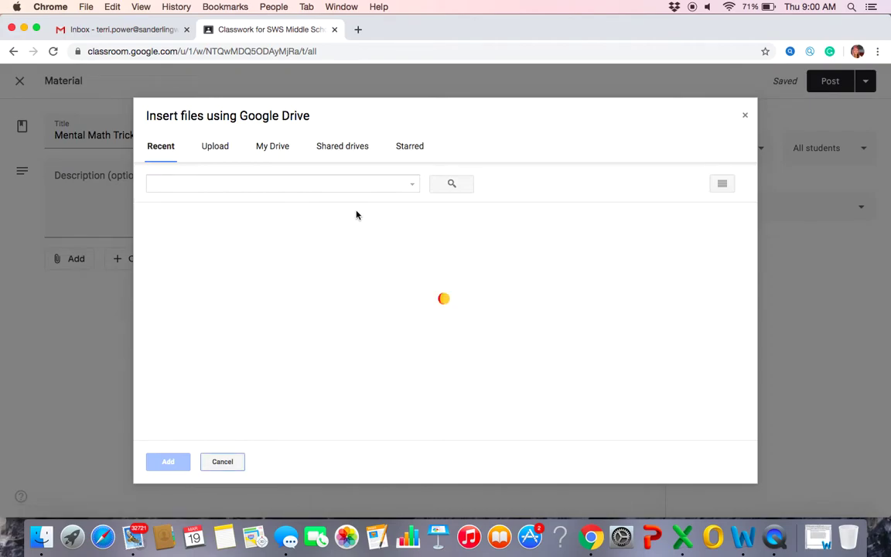
scroll(356, 215, down, 3)
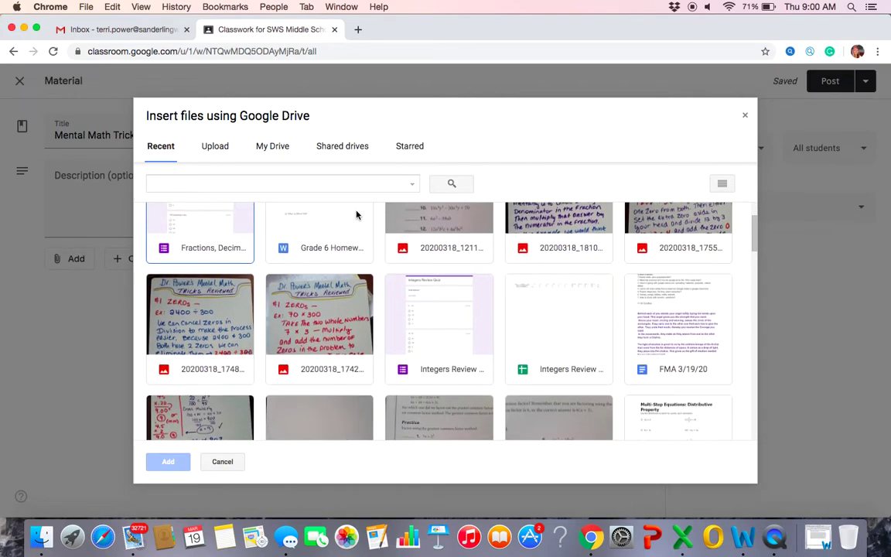
scroll(356, 215, up, 3)
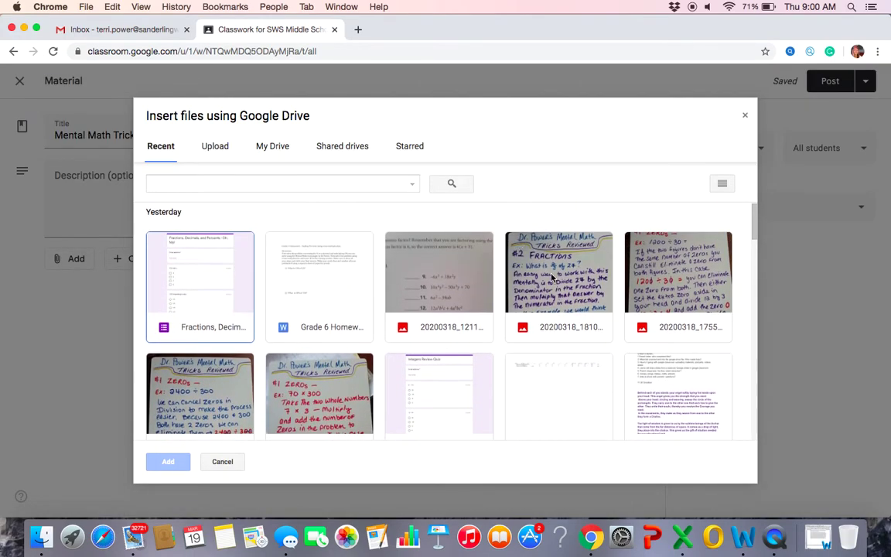
click(560, 283)
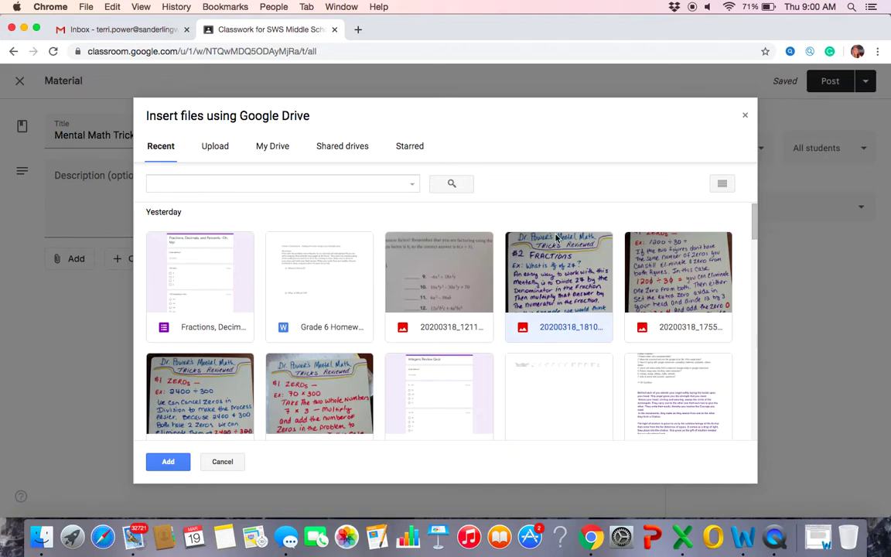
click(663, 242)
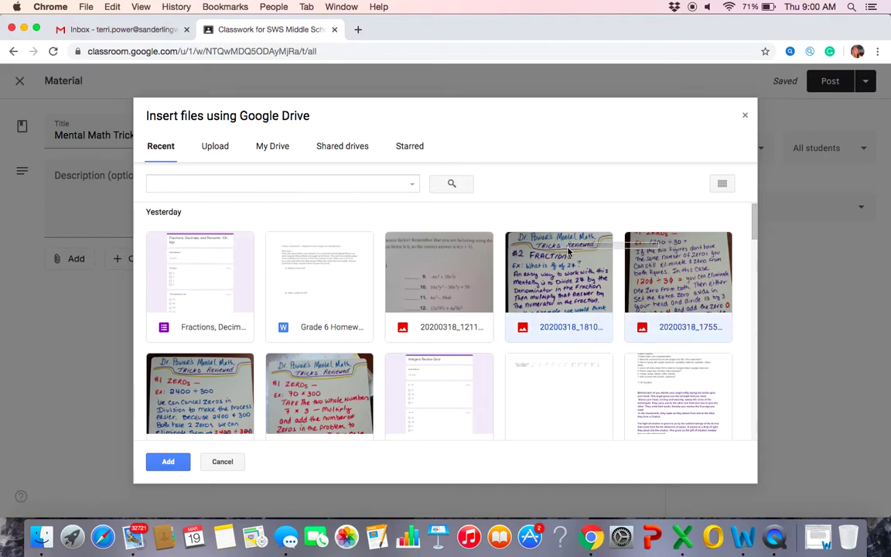
click(158, 462)
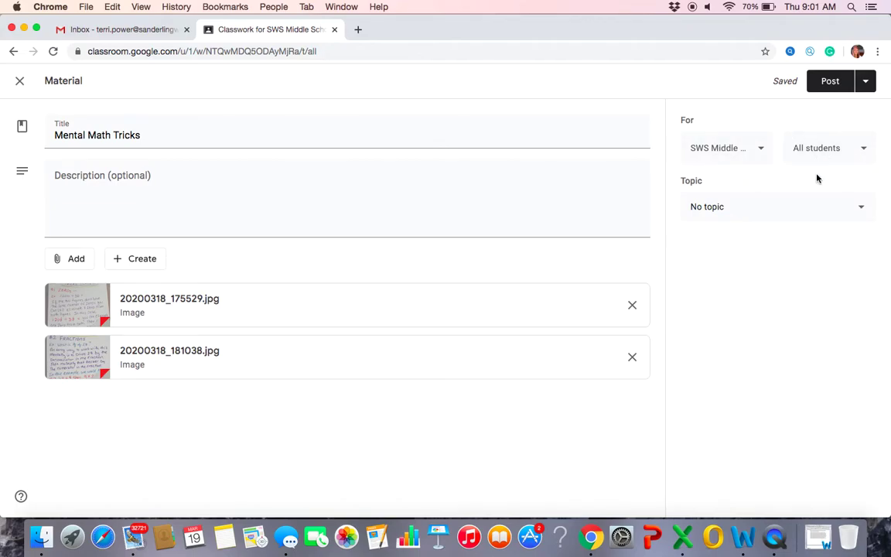
- File the material under the Mental Math topic, keep it for all students of the current class, and post it
click(758, 149)
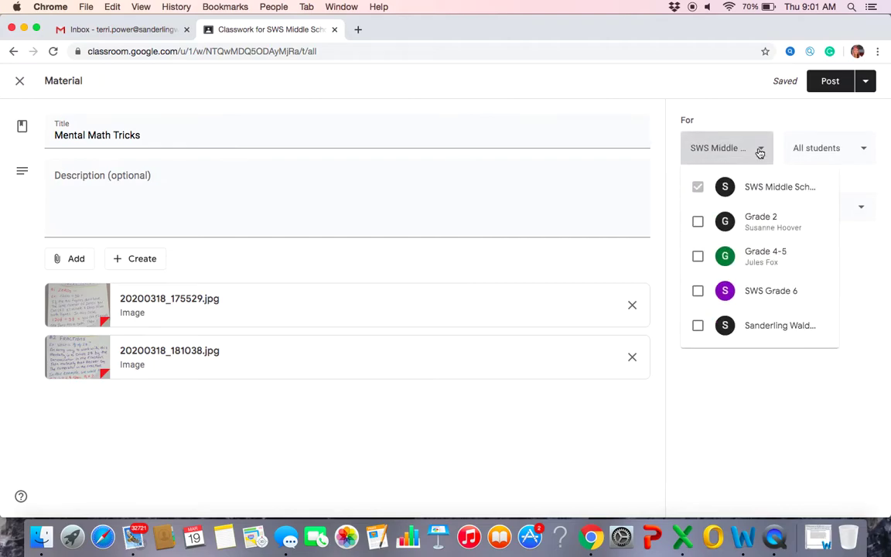
click(730, 110)
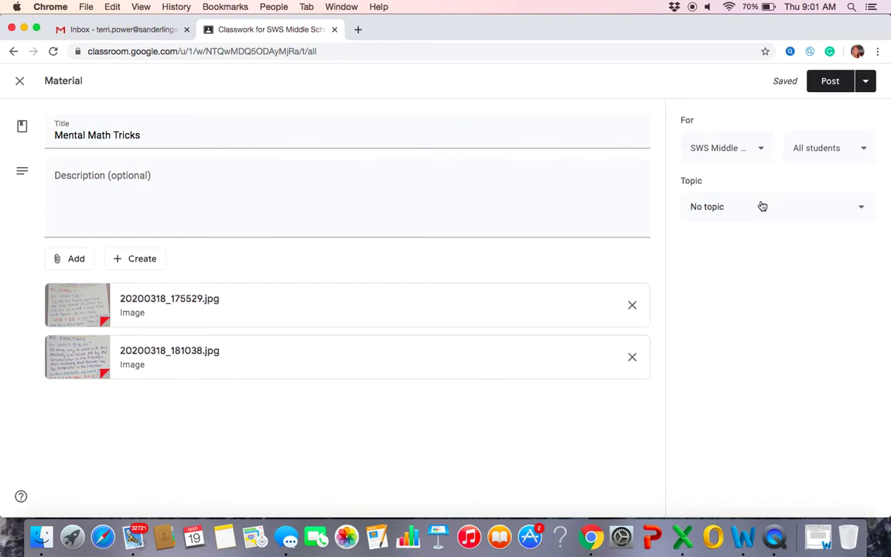
click(867, 215)
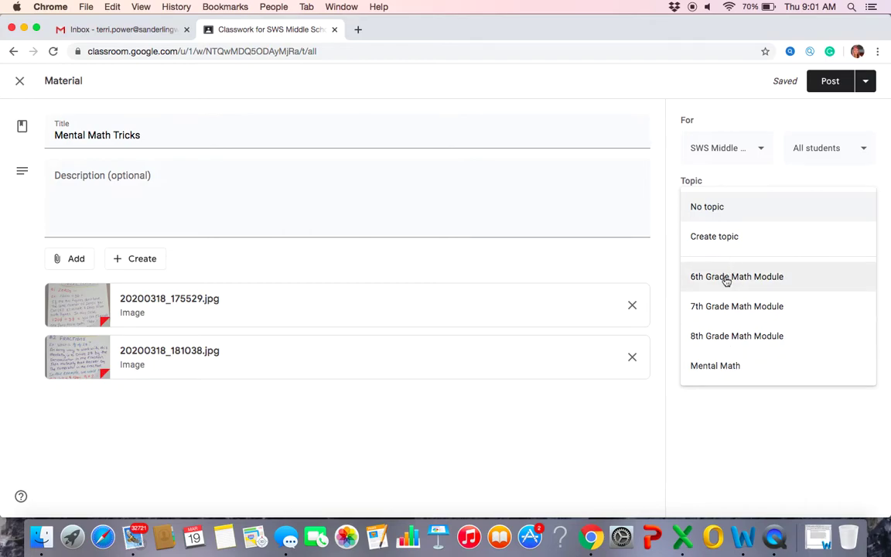
click(715, 366)
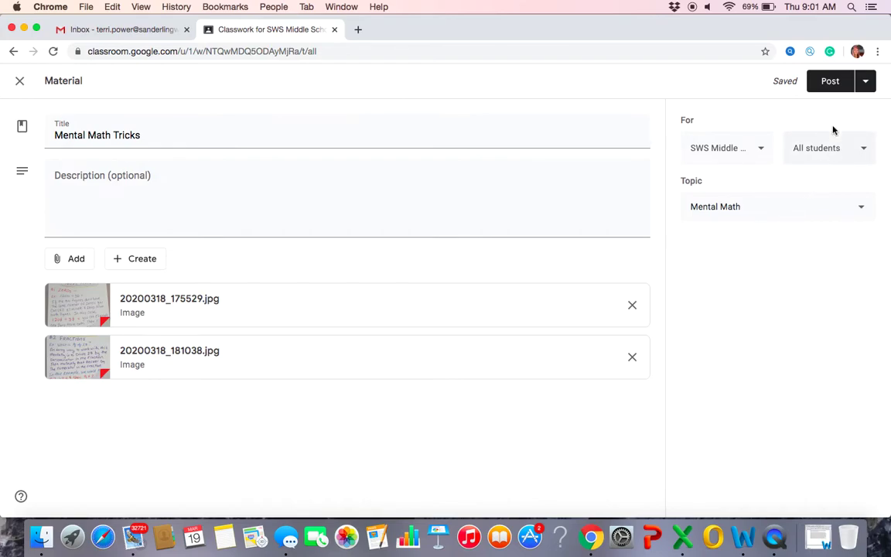
click(831, 83)
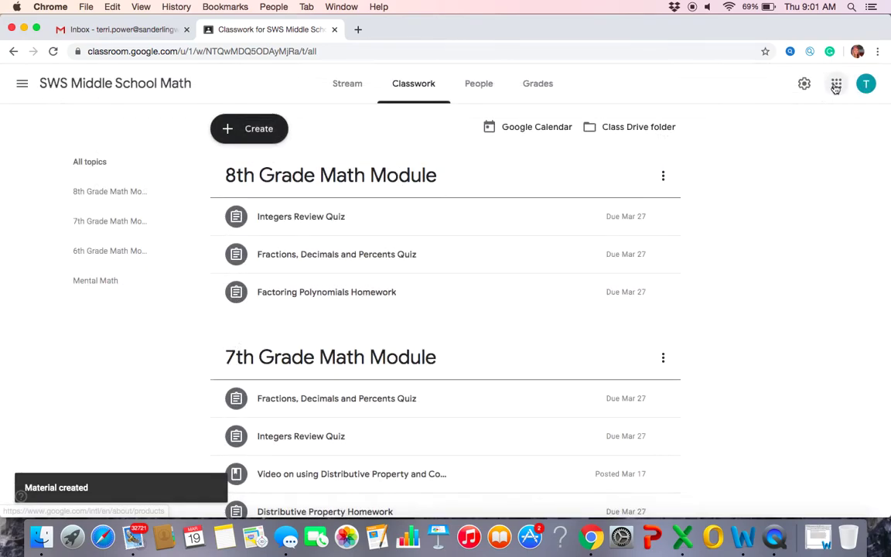
scroll(458, 243, down, 10)
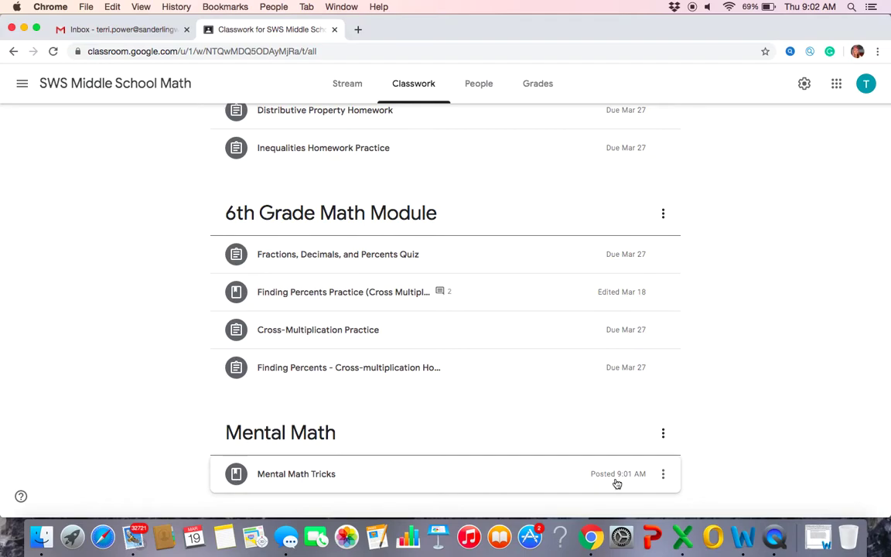
- Open a new blank assignment and view the options for attaching items and creating Google files
scroll(658, 371, up, 5)
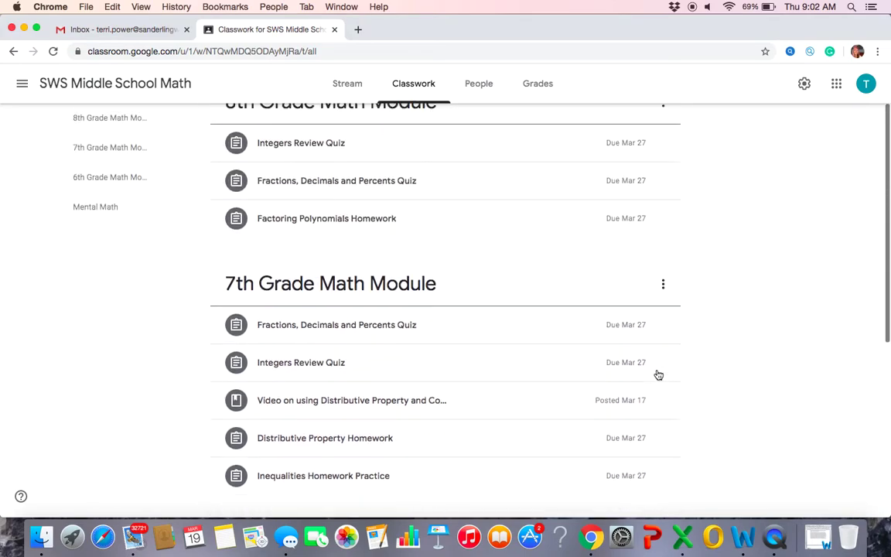
scroll(658, 375, up, 1)
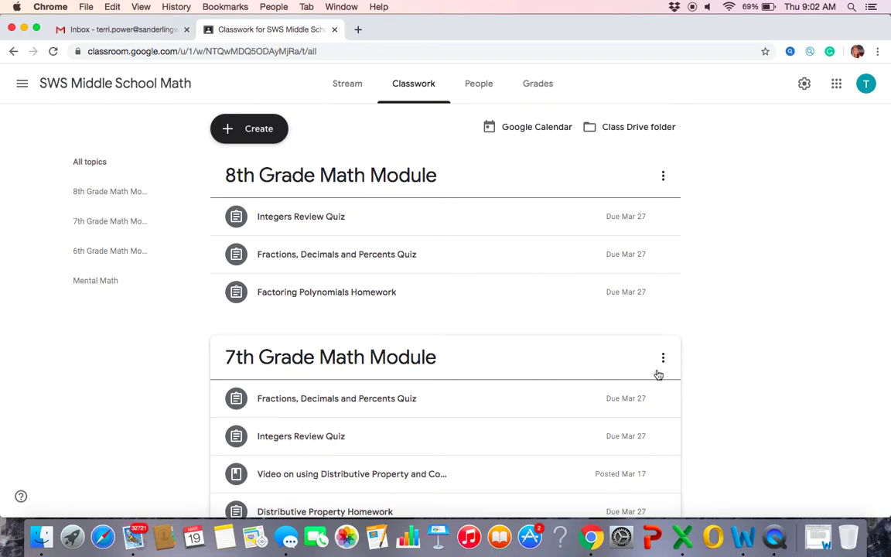
click(265, 128)
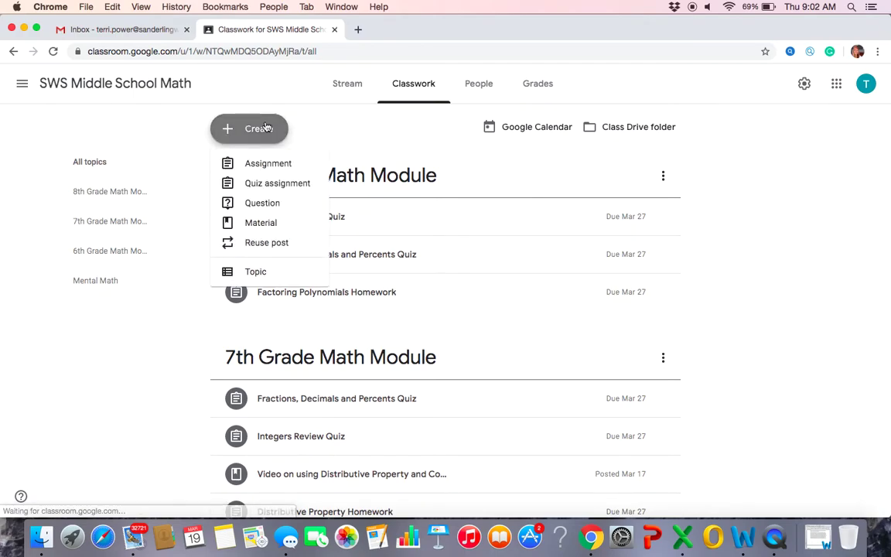
click(261, 164)
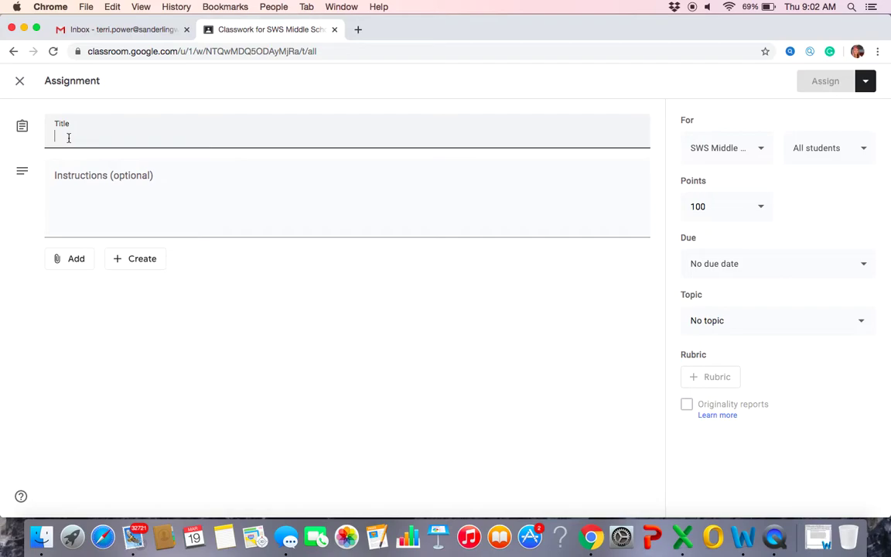
click(77, 260)
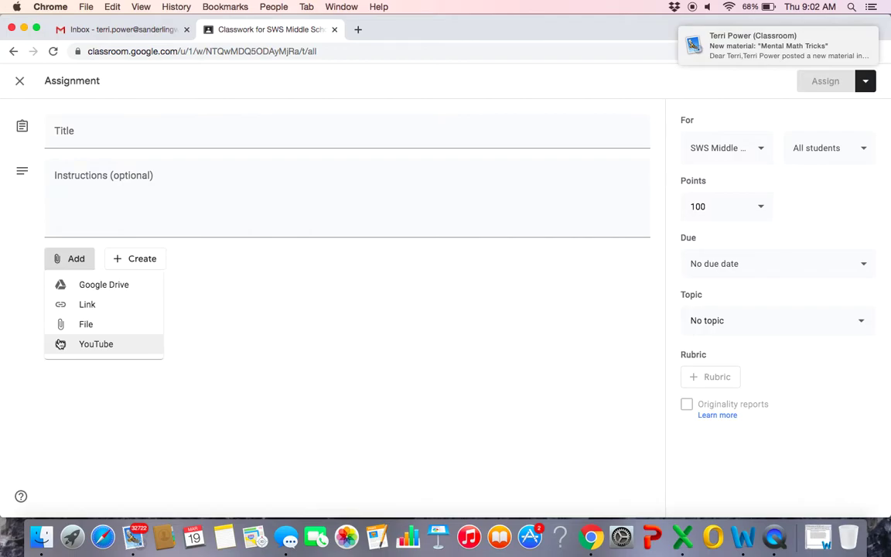
click(196, 286)
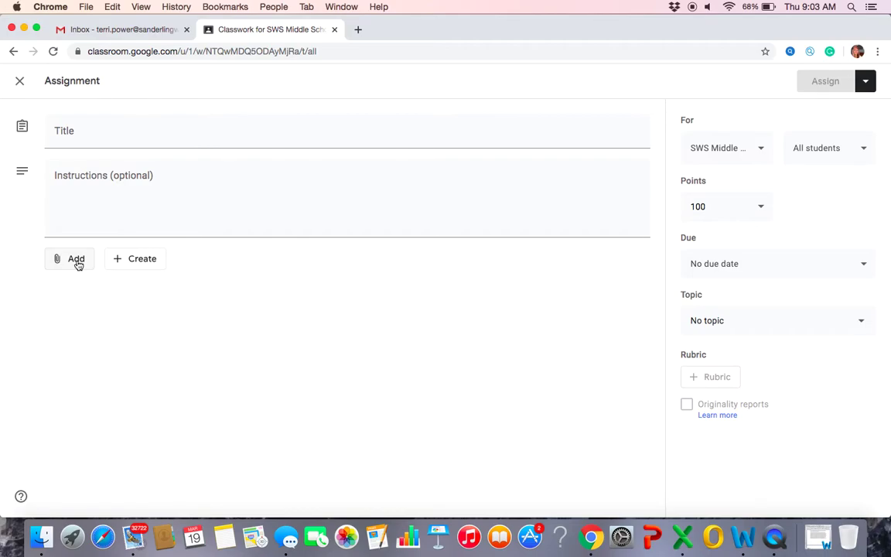
click(132, 264)
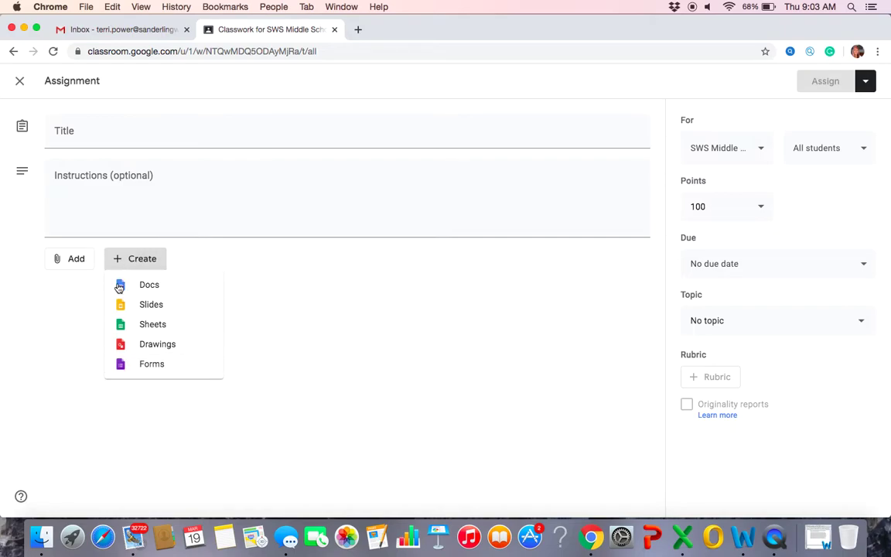
click(297, 347)
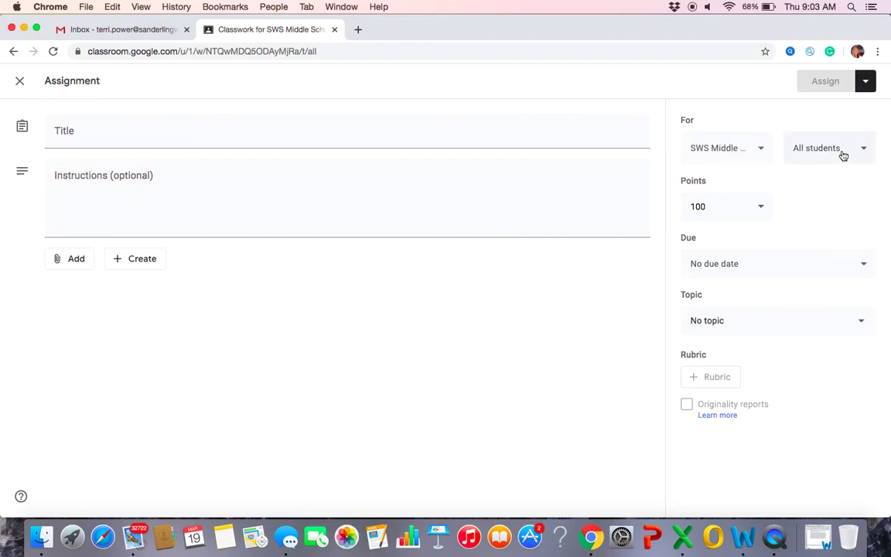
- View the student and topic choices for the blank assignment, and close the assignment without assigning it
click(867, 150)
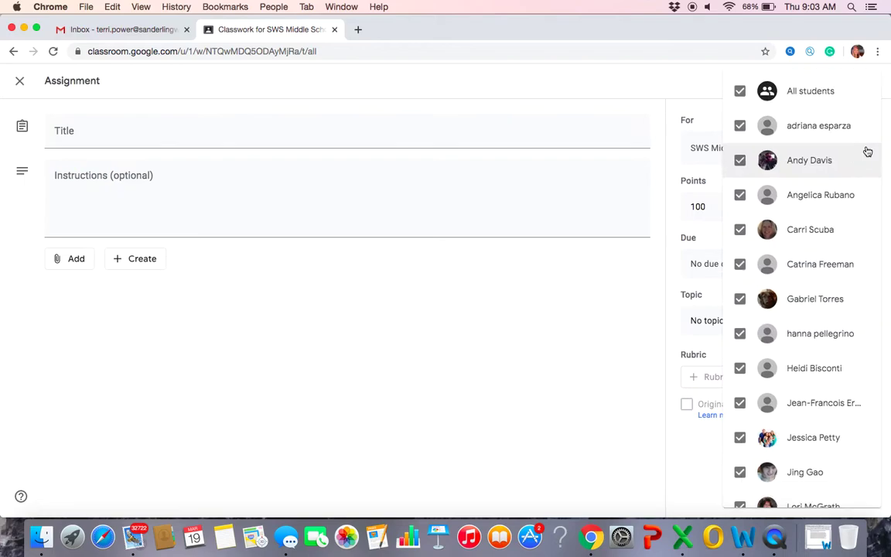
click(582, 359)
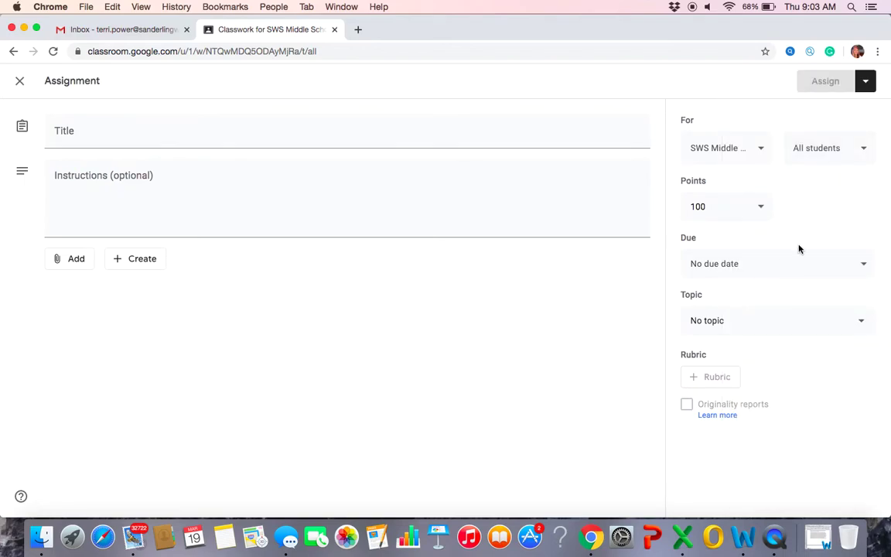
click(863, 326)
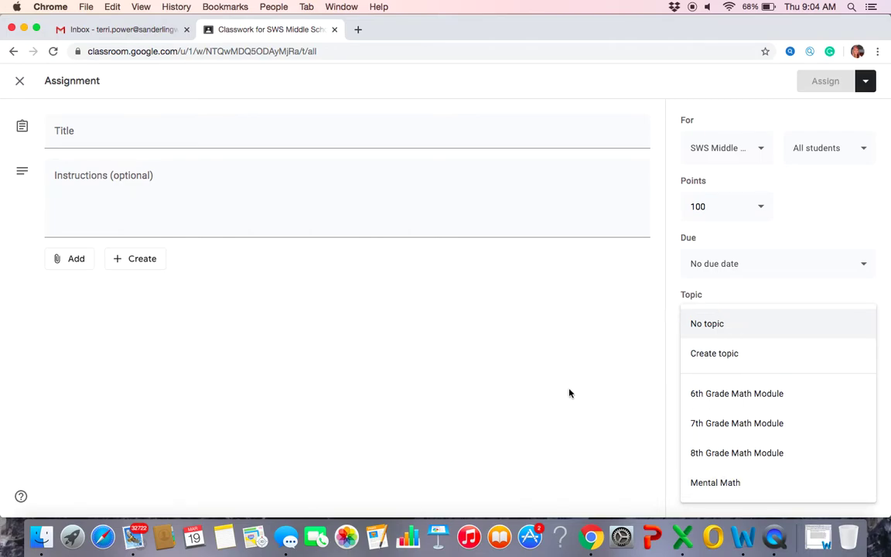
click(583, 364)
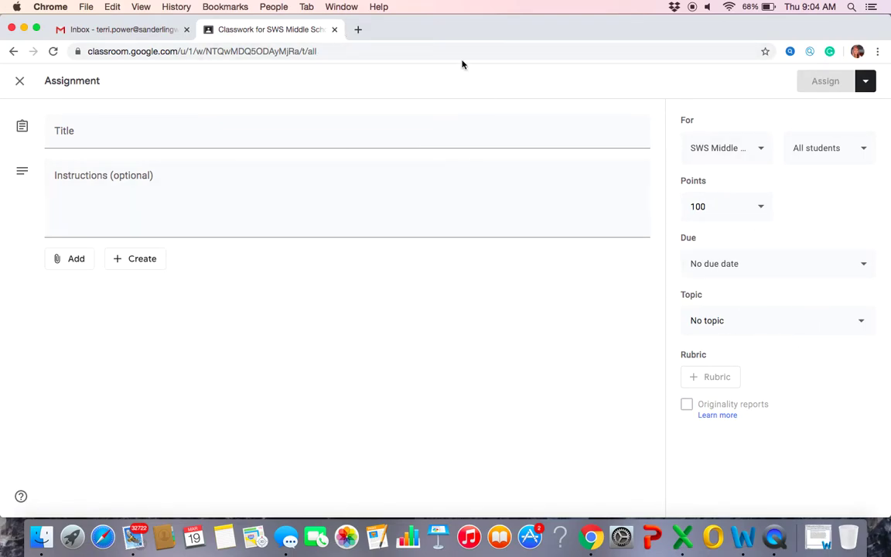
click(20, 81)
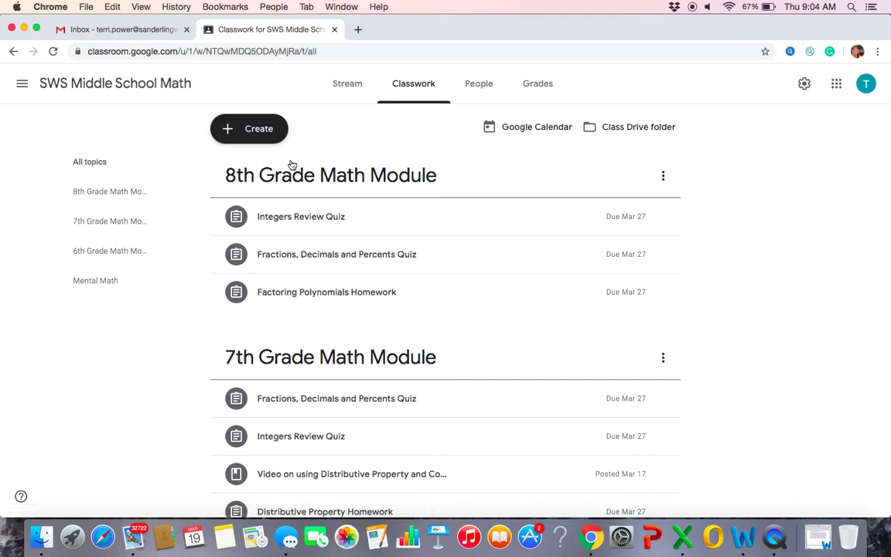
- Open another blank assignment, view its due date calendar, and close the assignment without assigning it
click(263, 135)
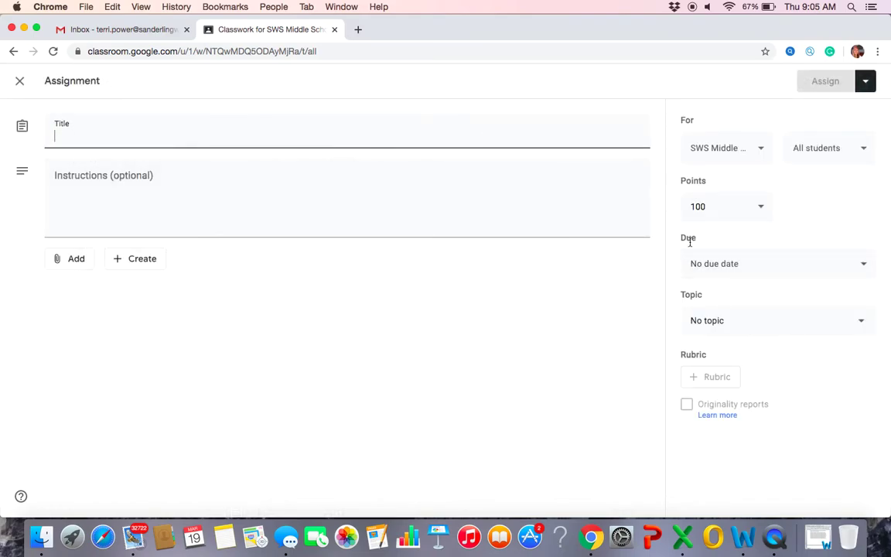
click(863, 263)
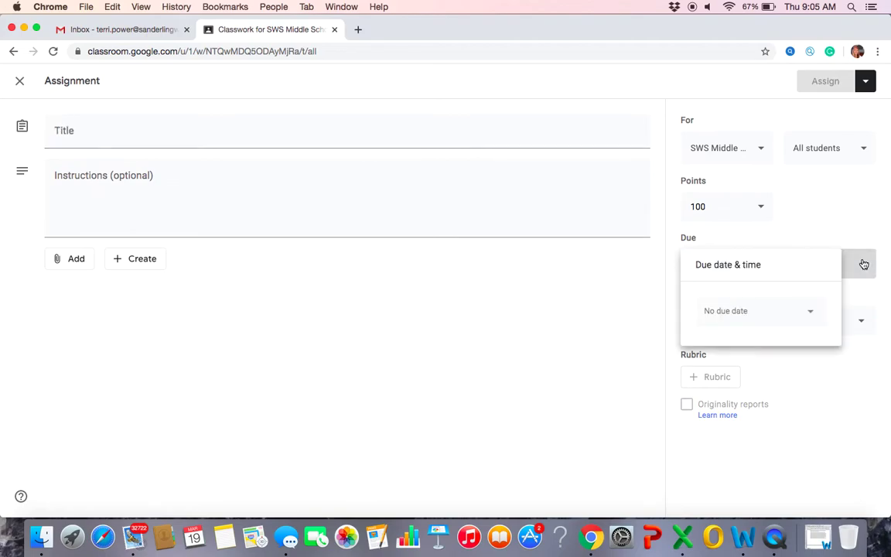
click(813, 314)
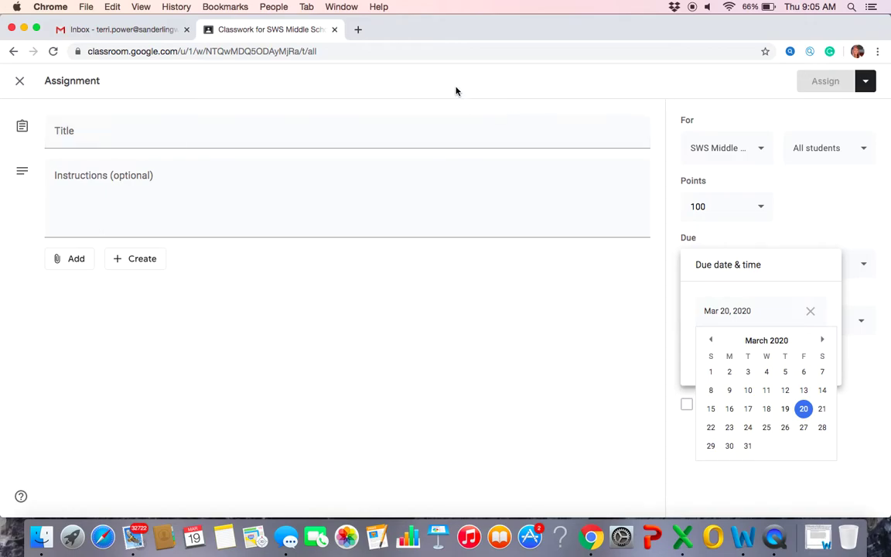
click(19, 80)
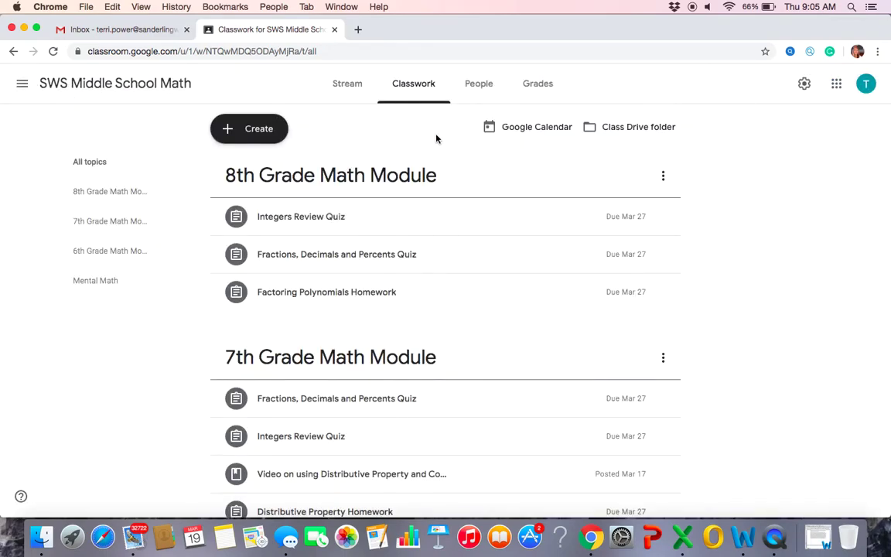
- Review the due dates in the grade-level math modules and view the options for the 7th grade Distributive Property video material
scroll(465, 154, down, 2)
scroll(466, 153, up, 2)
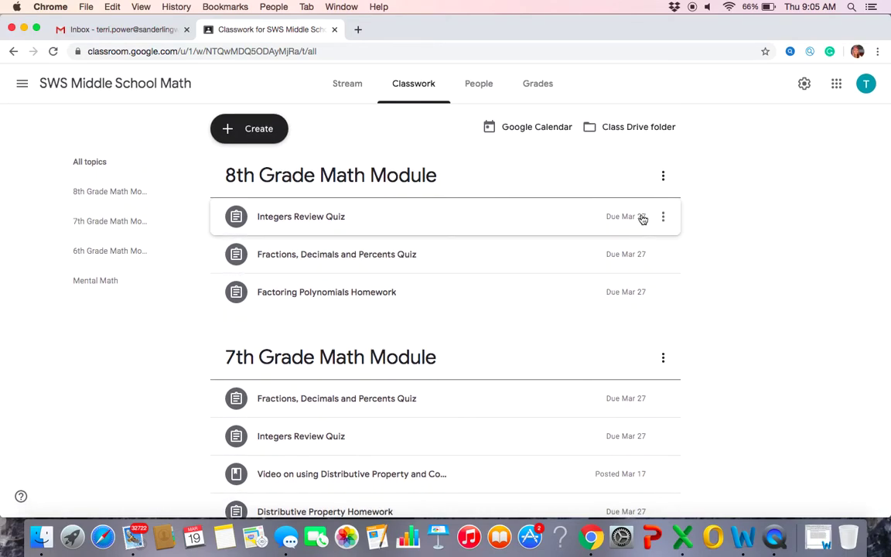
scroll(630, 299, down, 2)
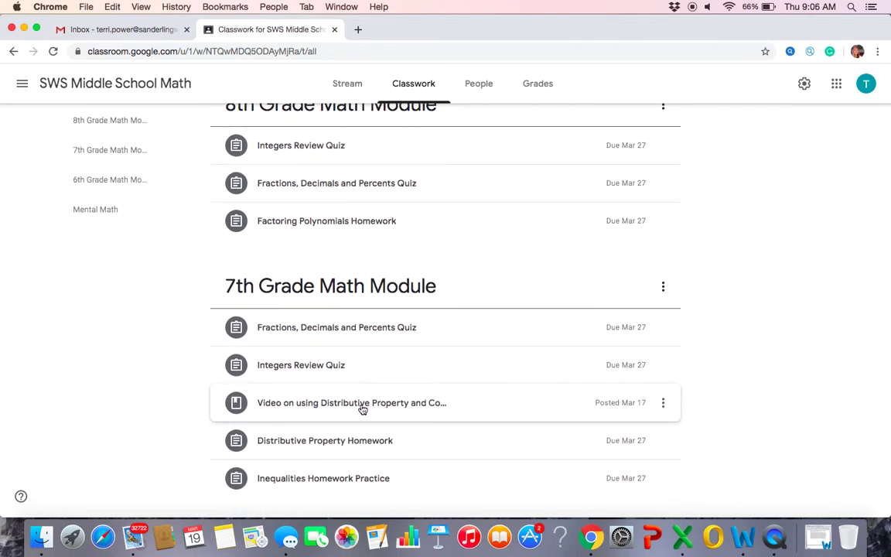
scroll(646, 406, down, 2)
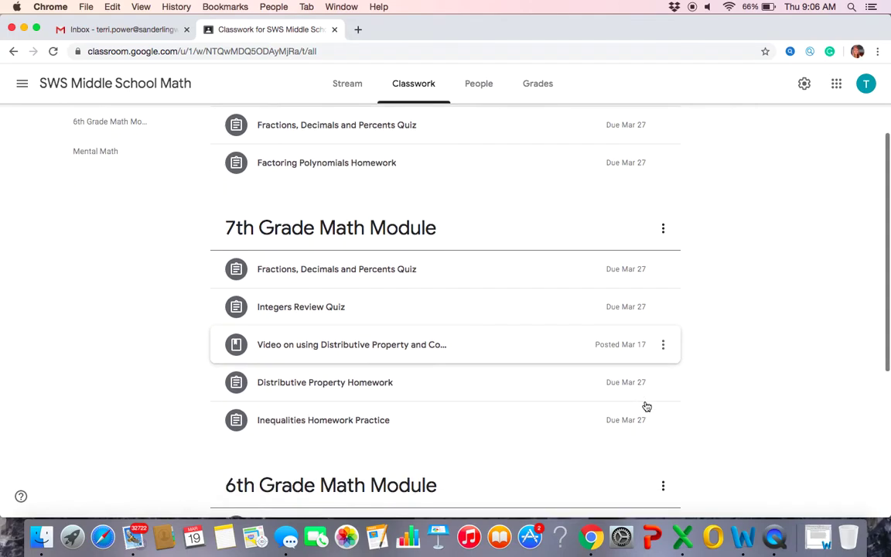
click(663, 346)
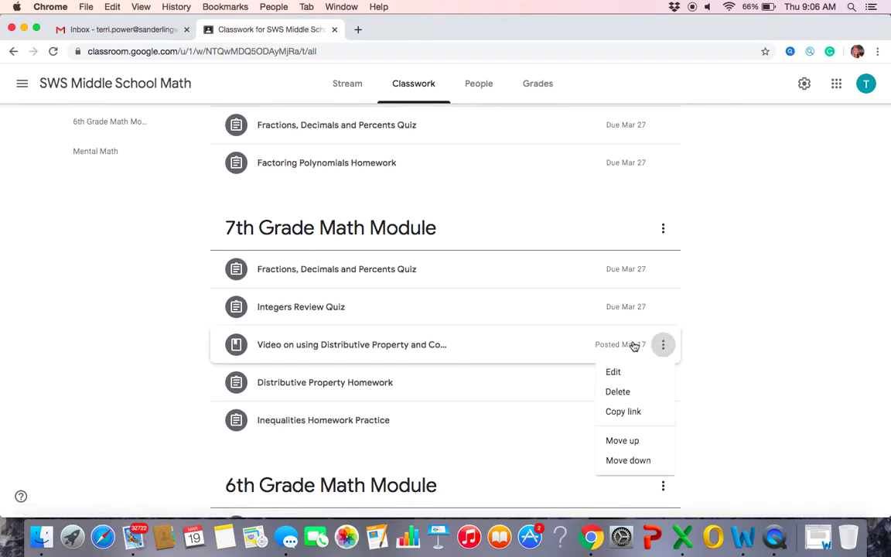
click(698, 333)
- Open the class Drive folder to view its folders and files, and return to the Classwork page
scroll(696, 328, up, 5)
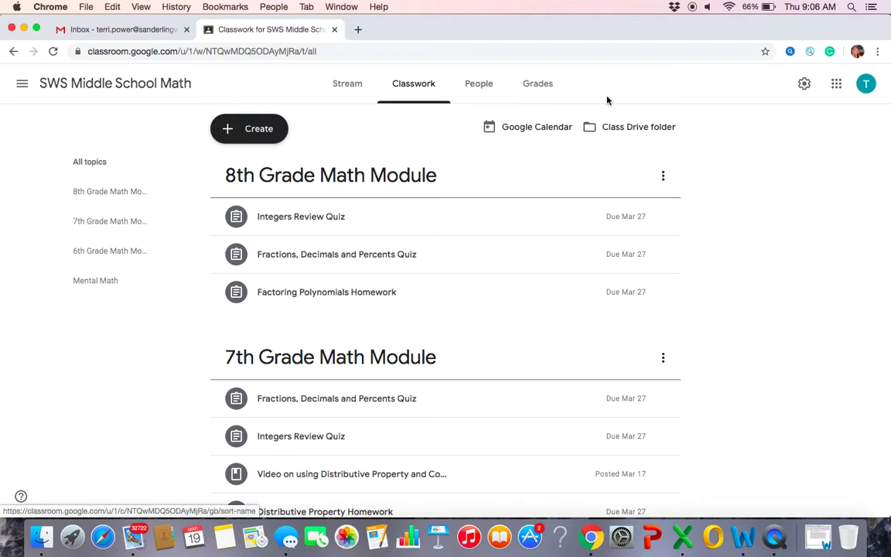
click(638, 128)
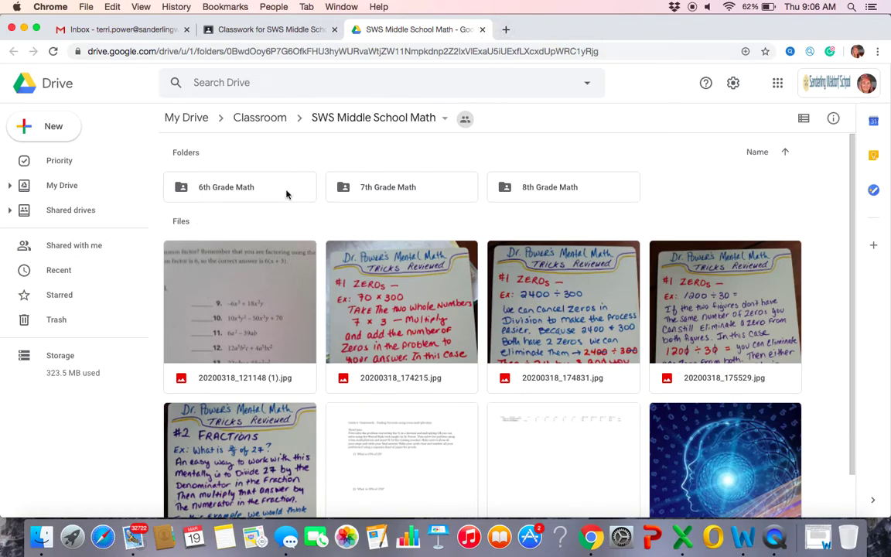
click(483, 29)
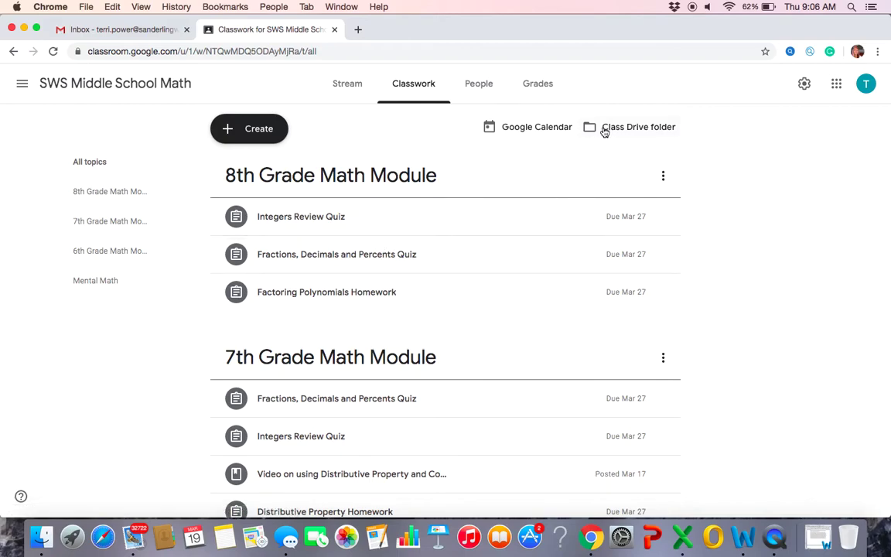
- Open the class's People page and expand the teacher list to view all teachers
click(479, 85)
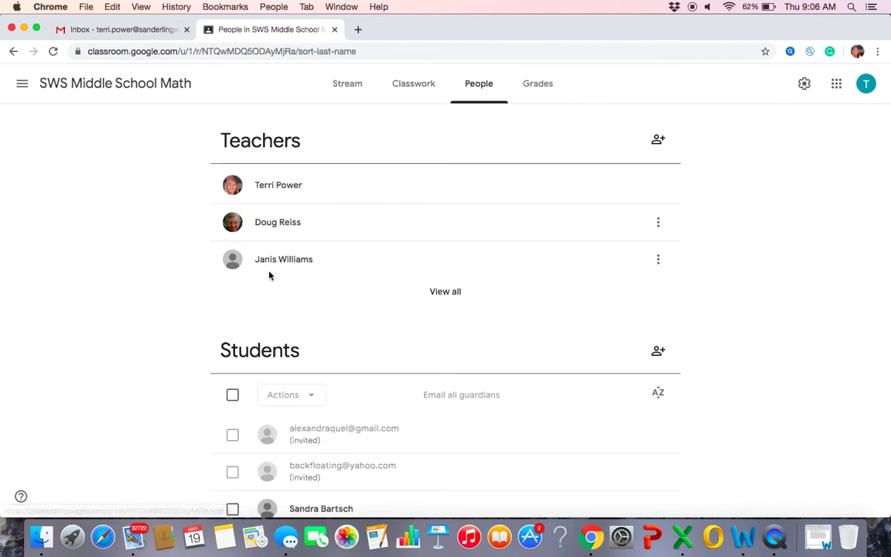
click(447, 294)
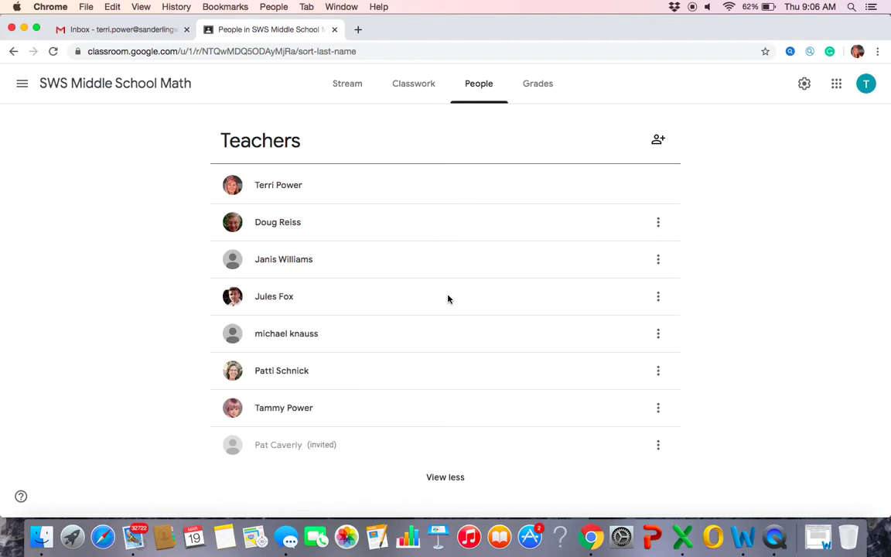
scroll(448, 299, down, 2)
scroll(417, 279, up, 2)
scroll(324, 222, down, 2)
scroll(324, 223, up, 2)
scroll(363, 341, down, 2)
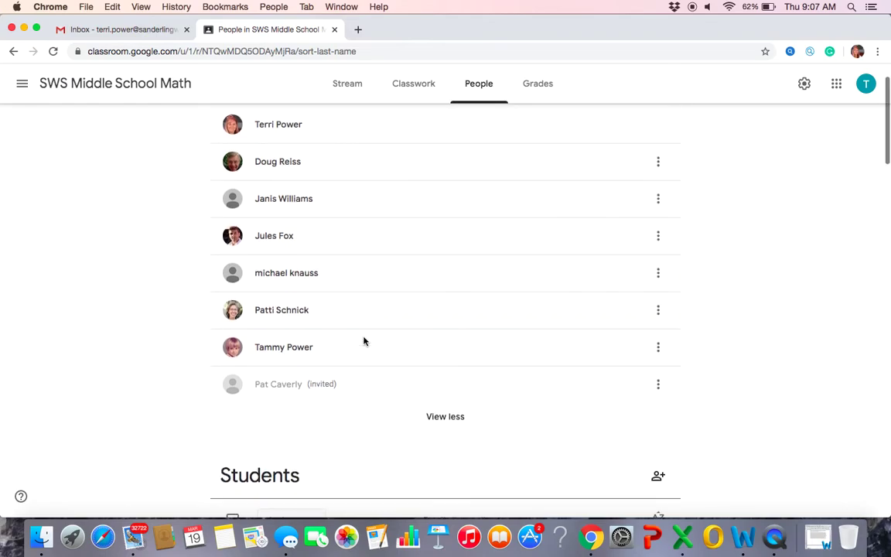
- Look through the student roster, checking joined and invited students and the guardian invitation options, and return to the teacher list
scroll(364, 340, down, 2)
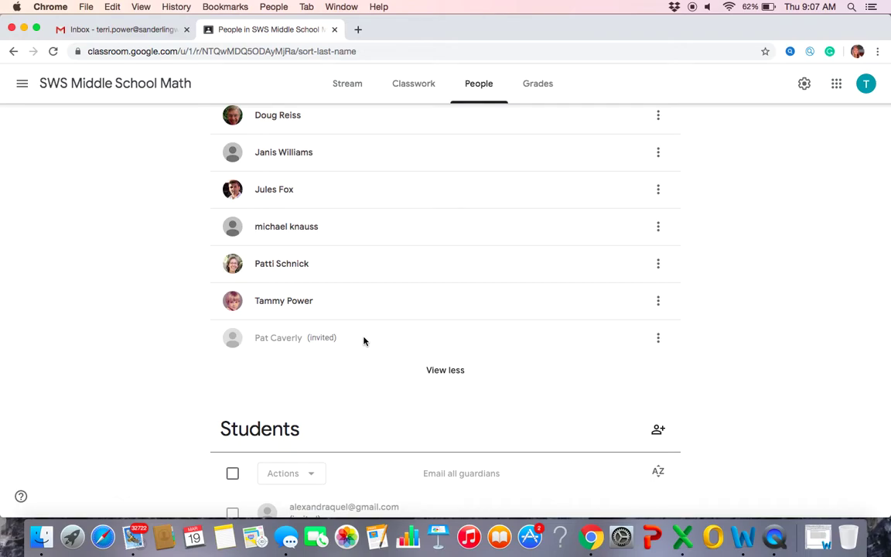
scroll(363, 340, down, 1)
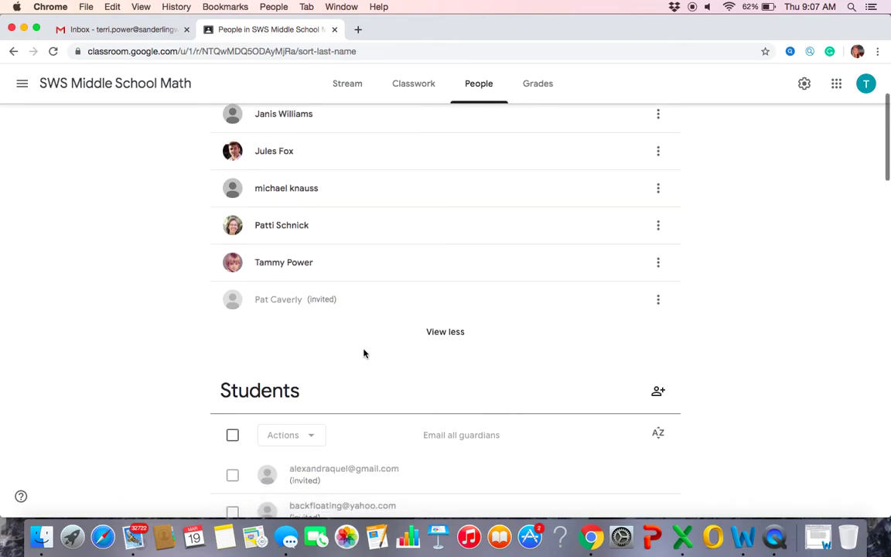
scroll(364, 352, down, 2)
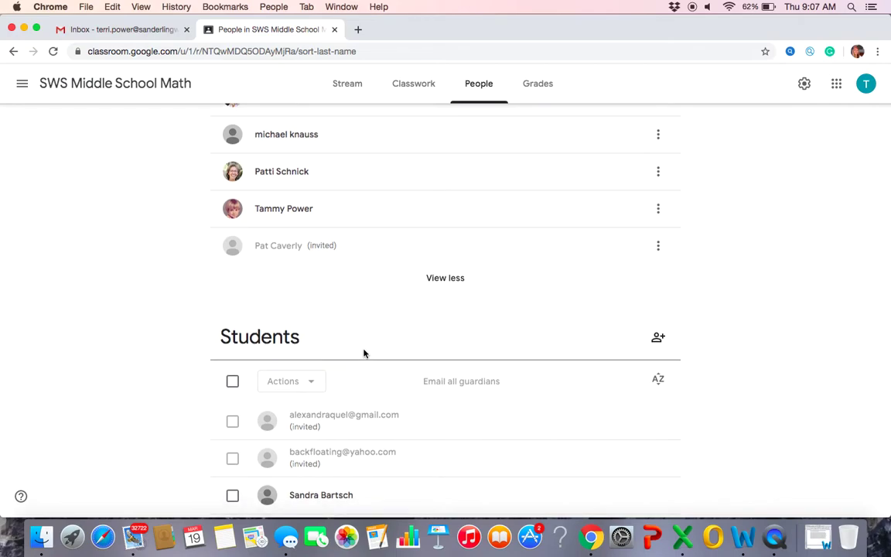
scroll(364, 354, down, 1)
scroll(363, 353, down, 2)
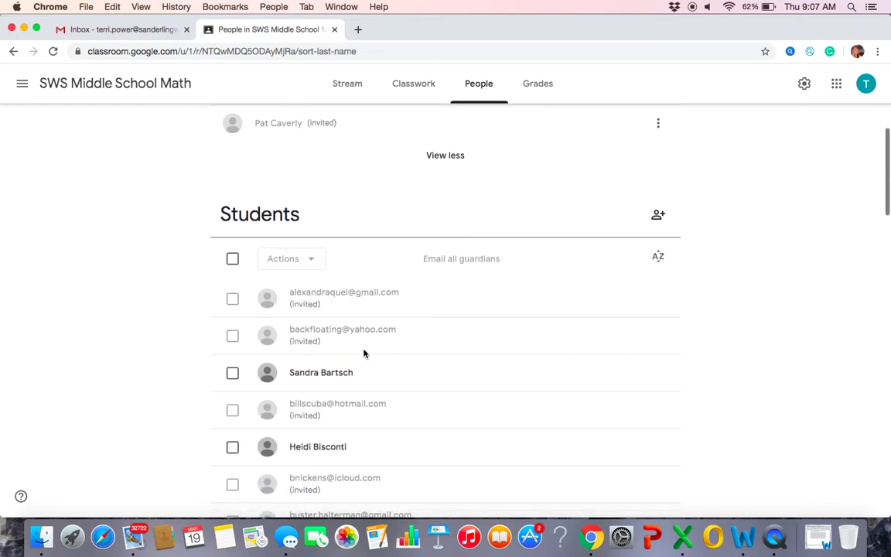
scroll(363, 353, down, 2)
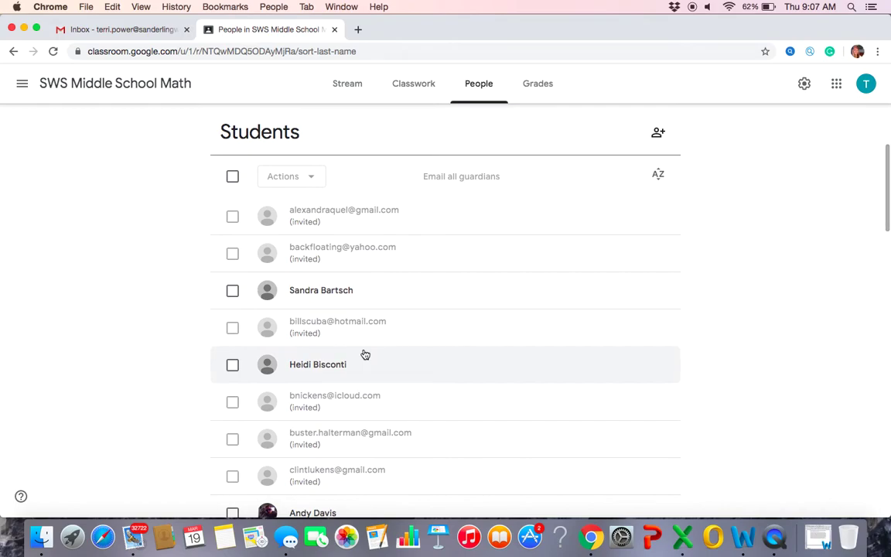
scroll(489, 181, up, 3)
scroll(489, 181, up, 7)
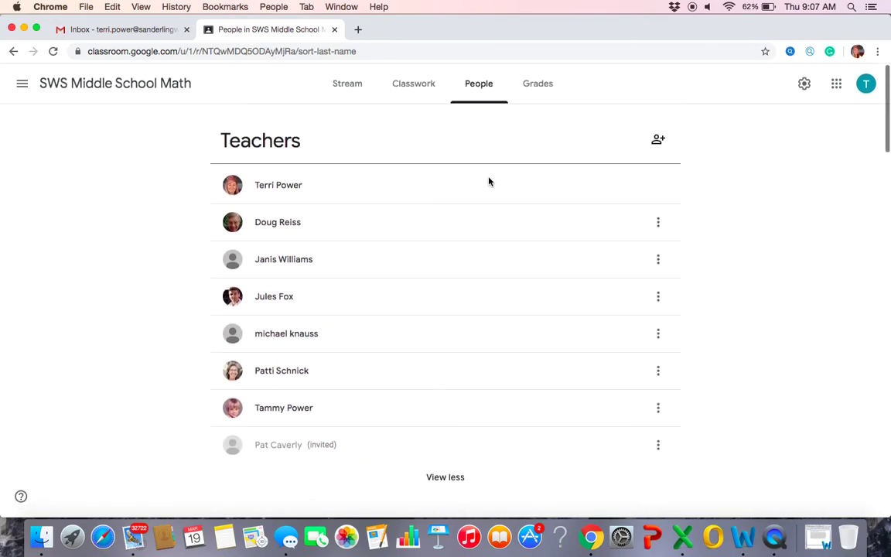
scroll(433, 340, down, 4)
scroll(433, 341, down, 2)
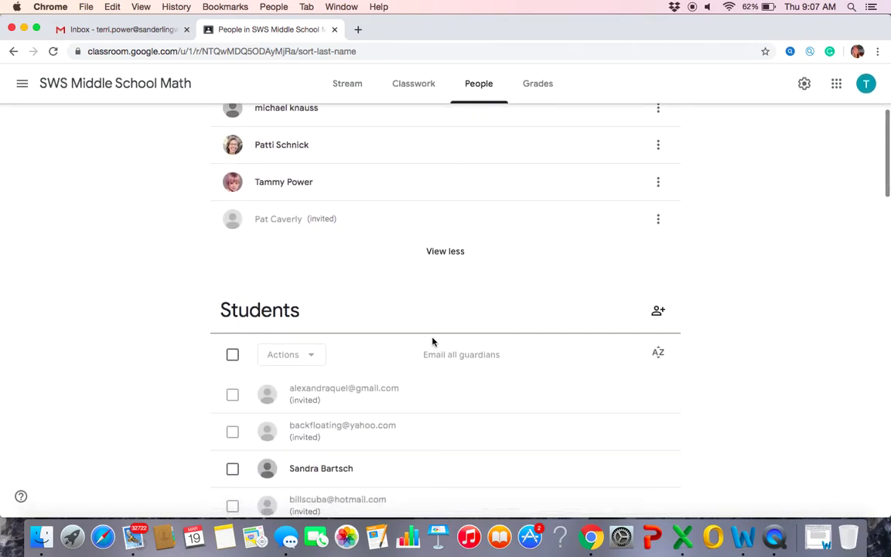
scroll(572, 289, down, 4)
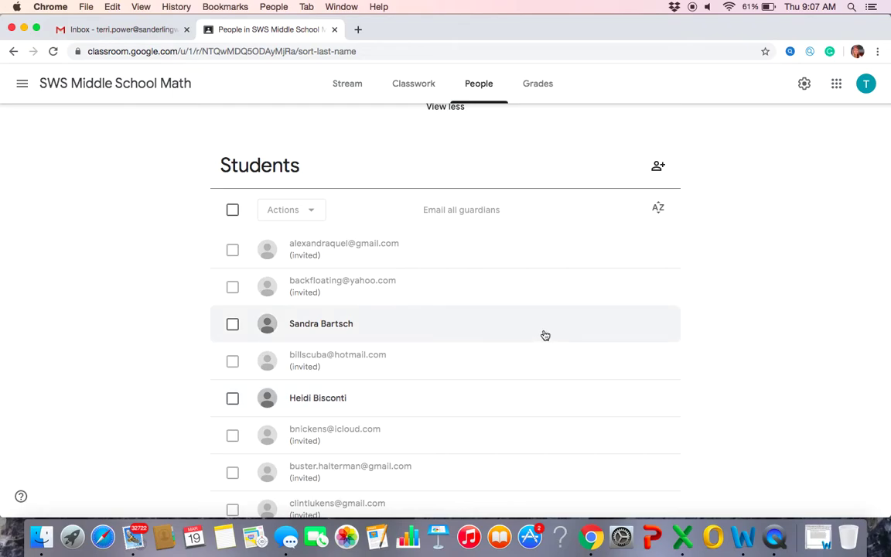
scroll(545, 335, down, 1)
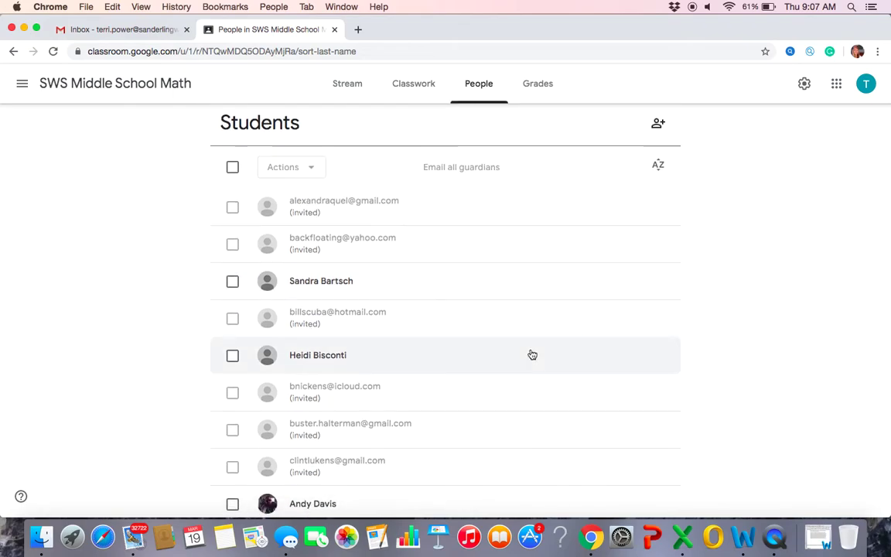
scroll(531, 354, down, 5)
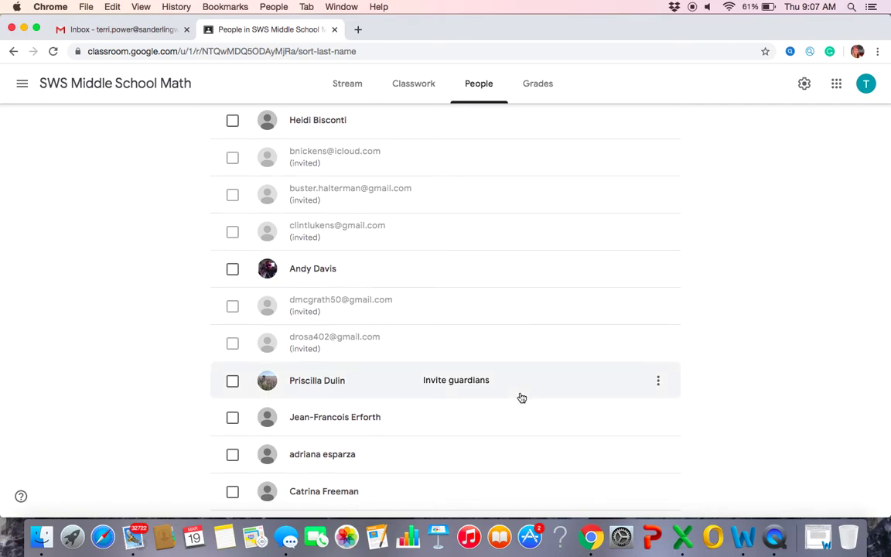
scroll(495, 443, down, 3)
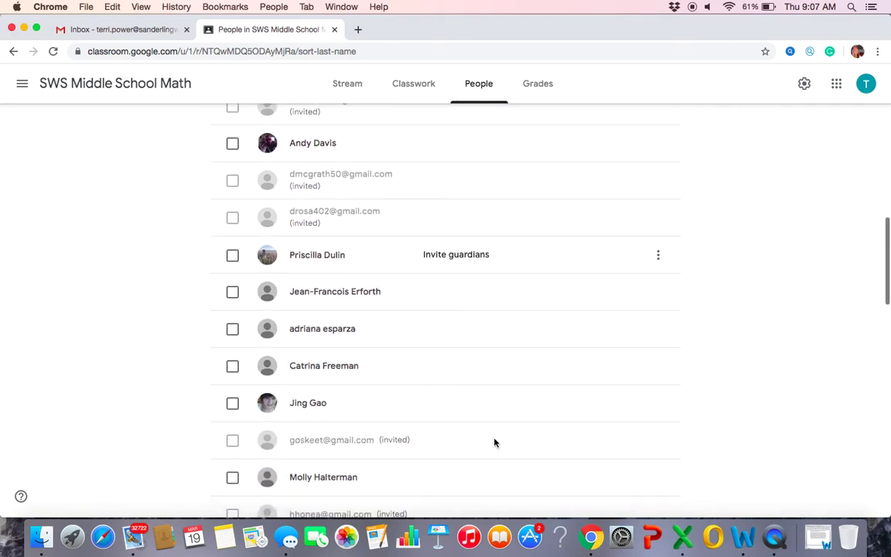
scroll(498, 421, down, 3)
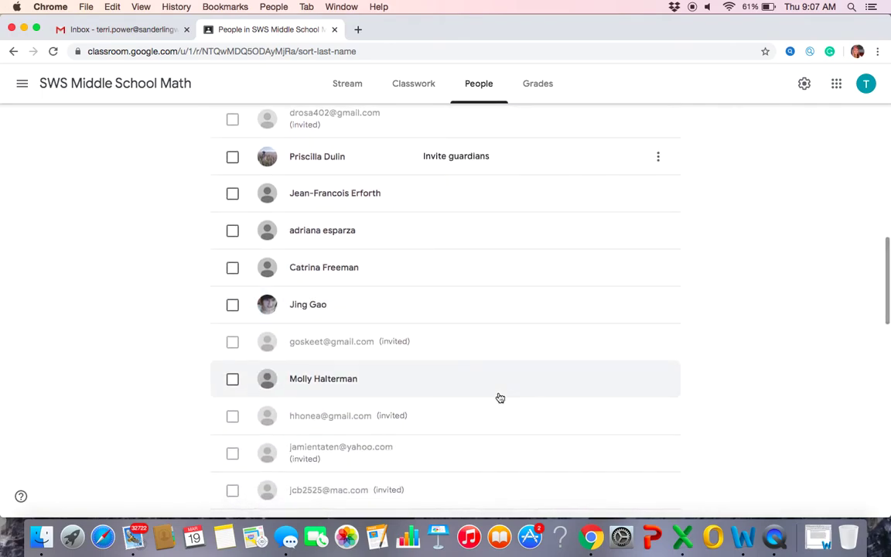
scroll(499, 397, down, 7)
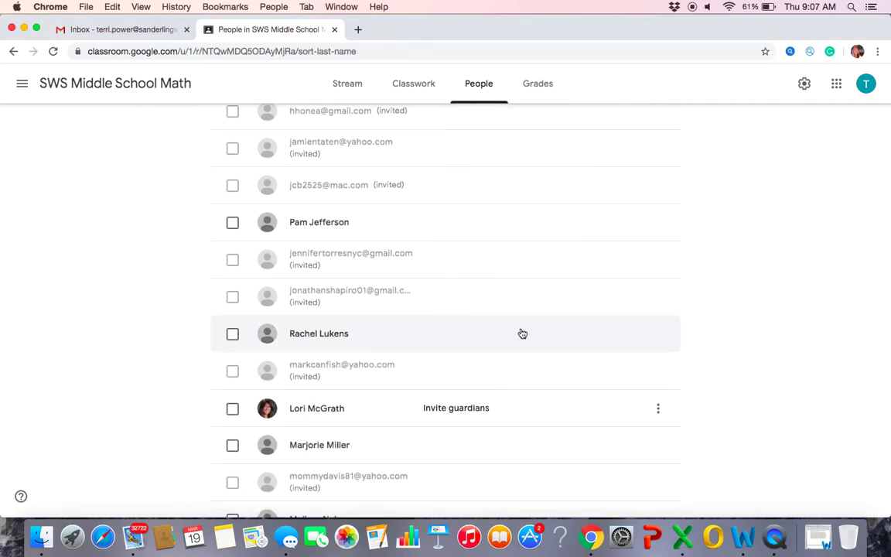
scroll(522, 334, up, 15)
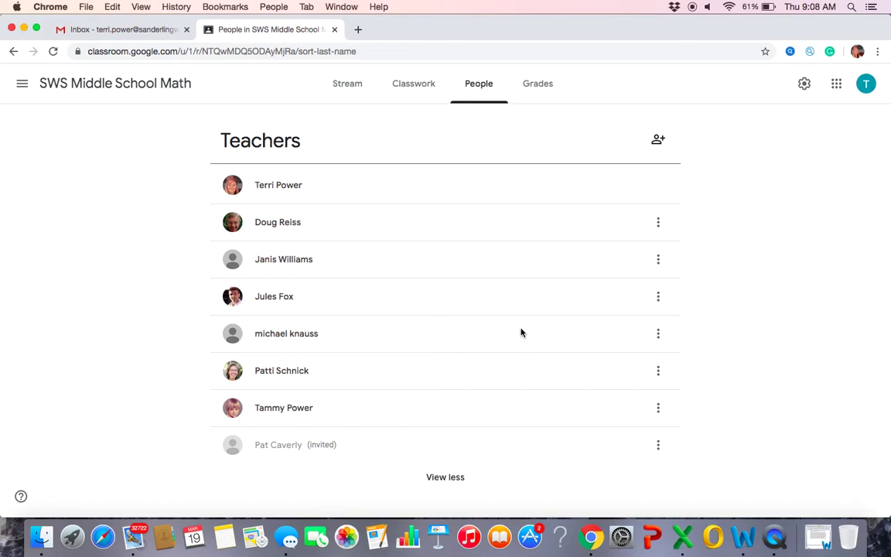
scroll(465, 424, down, 5)
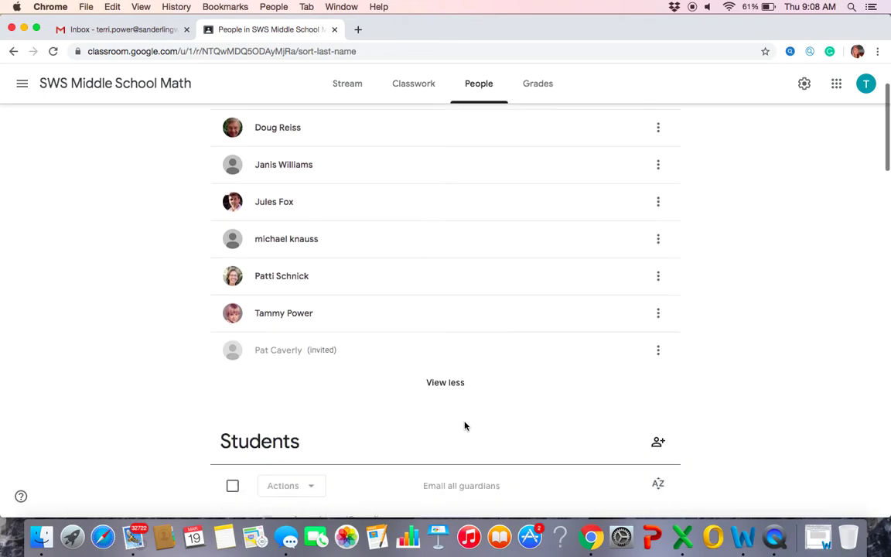
scroll(465, 424, up, 4)
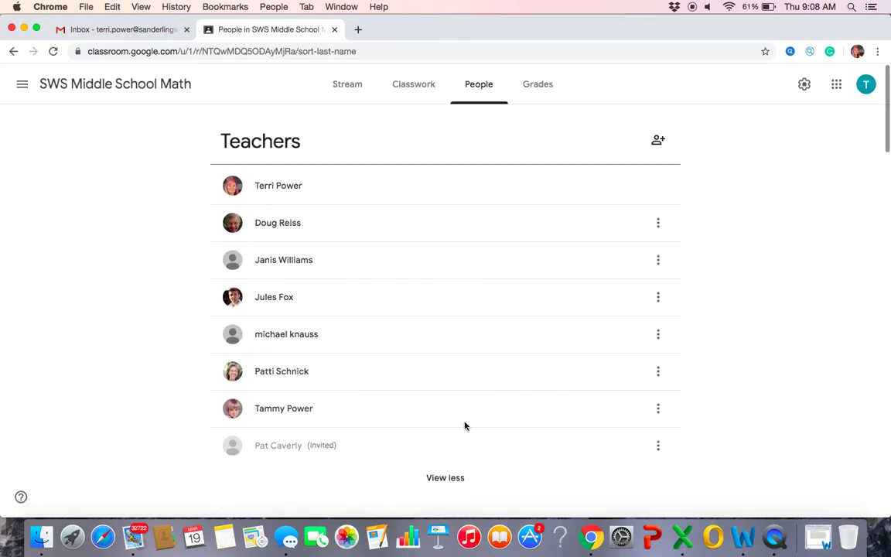
- Look over the teacher list and the first part of the student roster, and return to the teacher list
scroll(465, 425, down, 4)
scroll(465, 425, up, 4)
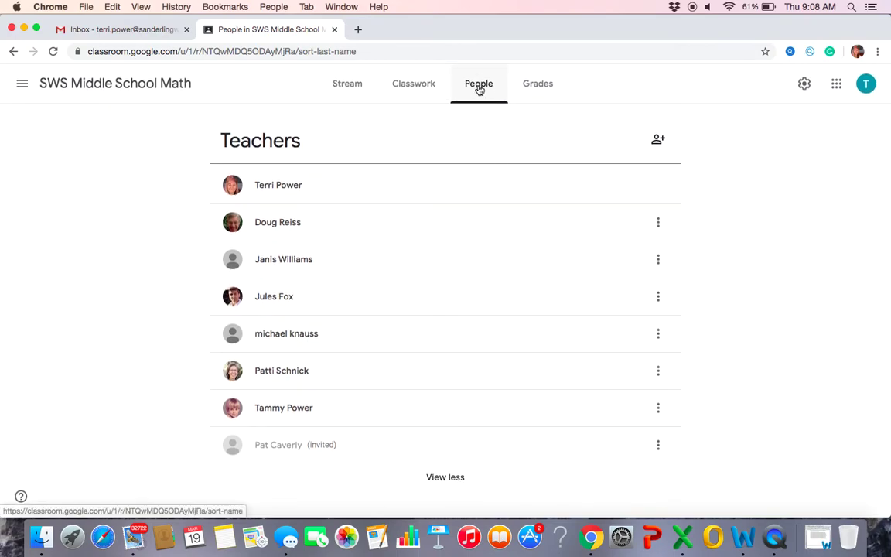
scroll(424, 277, down, 1)
scroll(424, 277, down, 10)
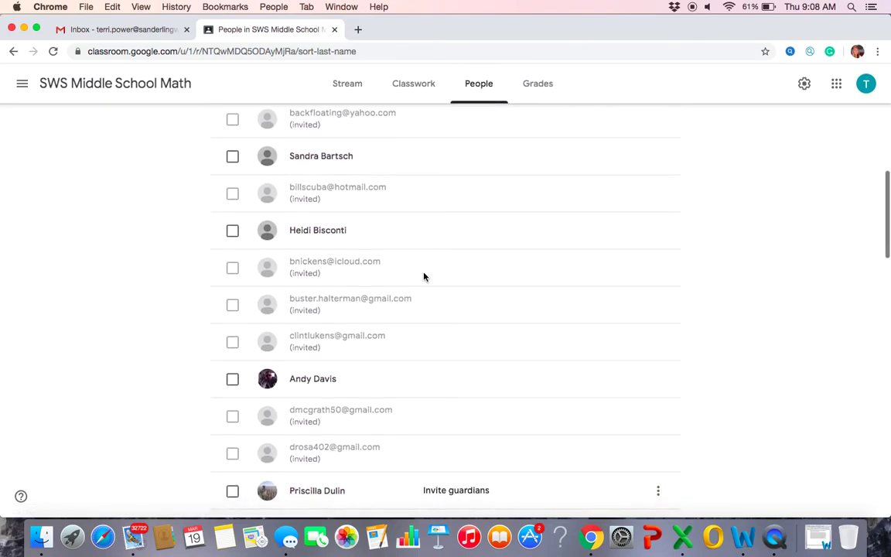
scroll(424, 271, up, 10)
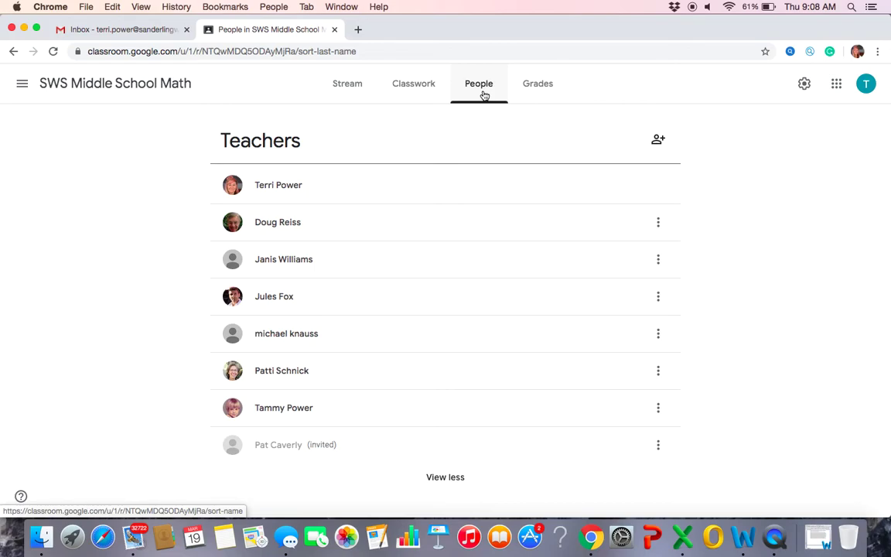
- Open the class's Grades page and examine the students' rows across the assignment columns for work awaiting a grade
click(546, 91)
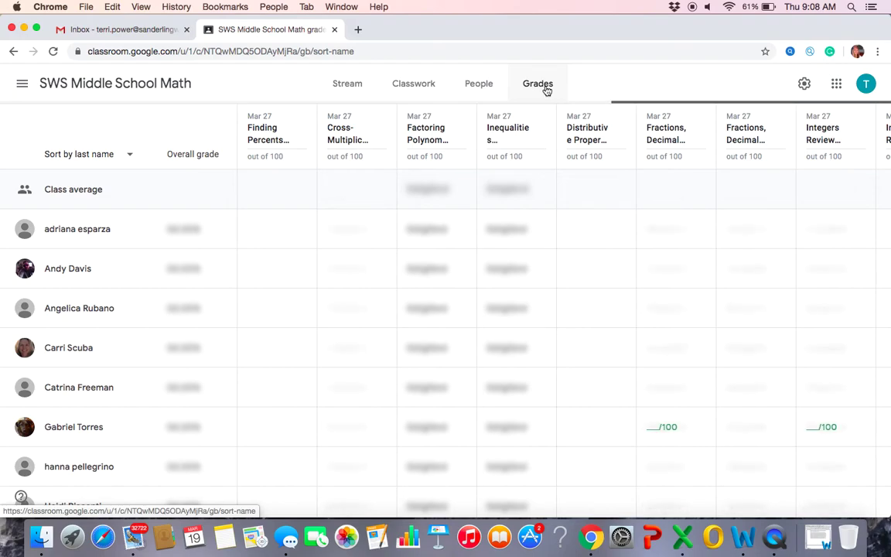
scroll(479, 267, down, 2)
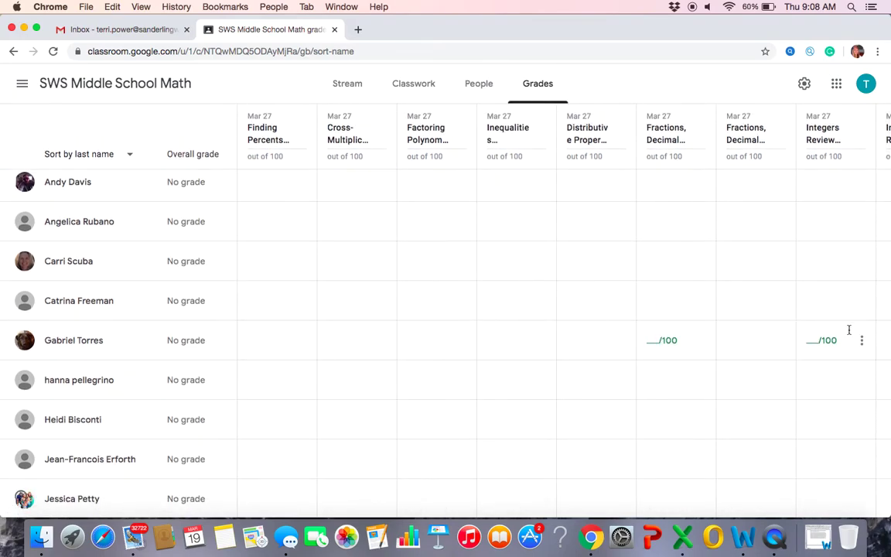
scroll(843, 345, down, 4)
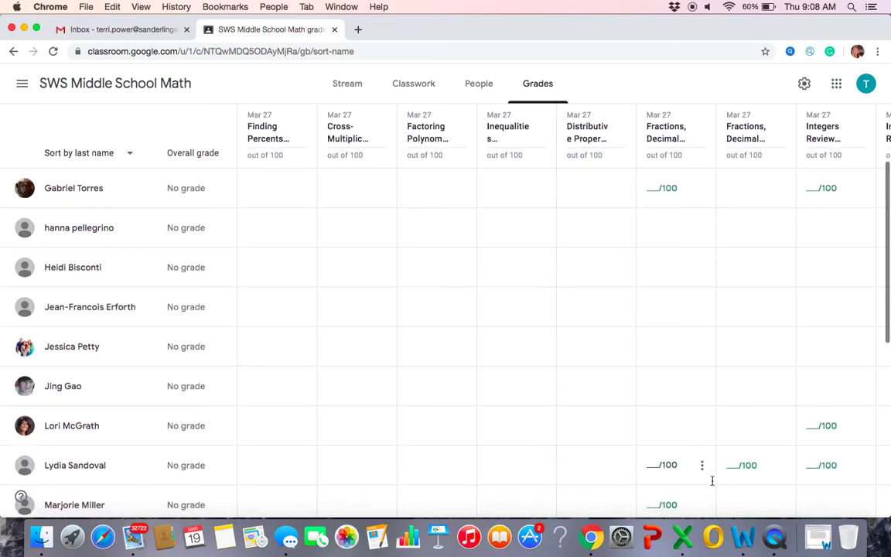
scroll(713, 481, down, 1)
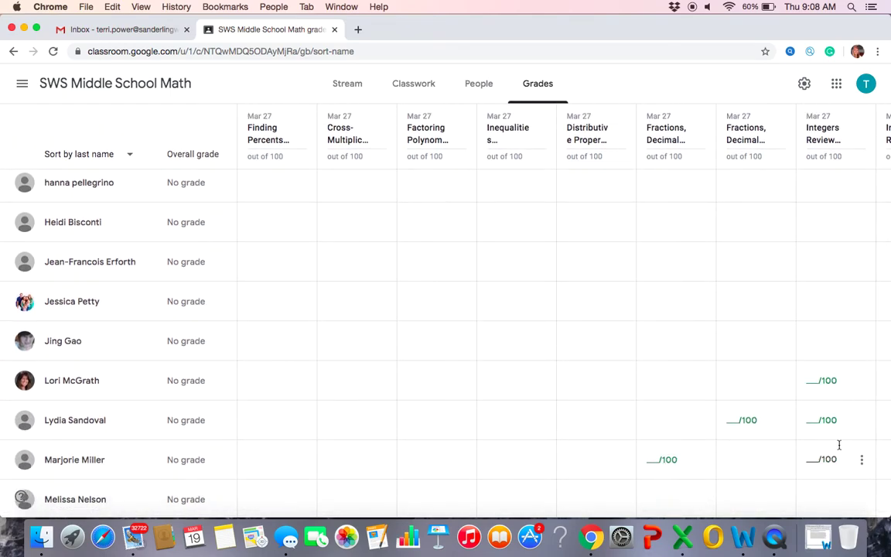
scroll(837, 448, down, 2)
scroll(837, 448, right, 4)
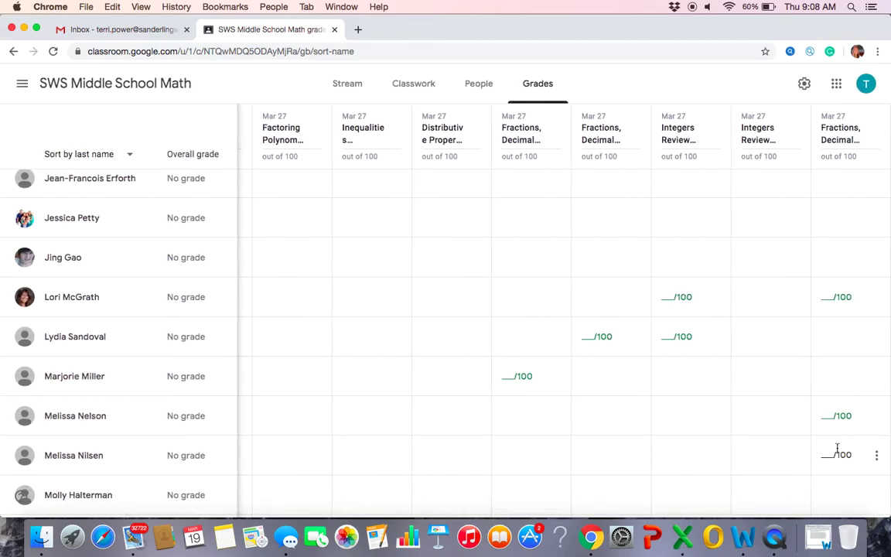
scroll(789, 424, left, 3)
scroll(790, 425, down, 5)
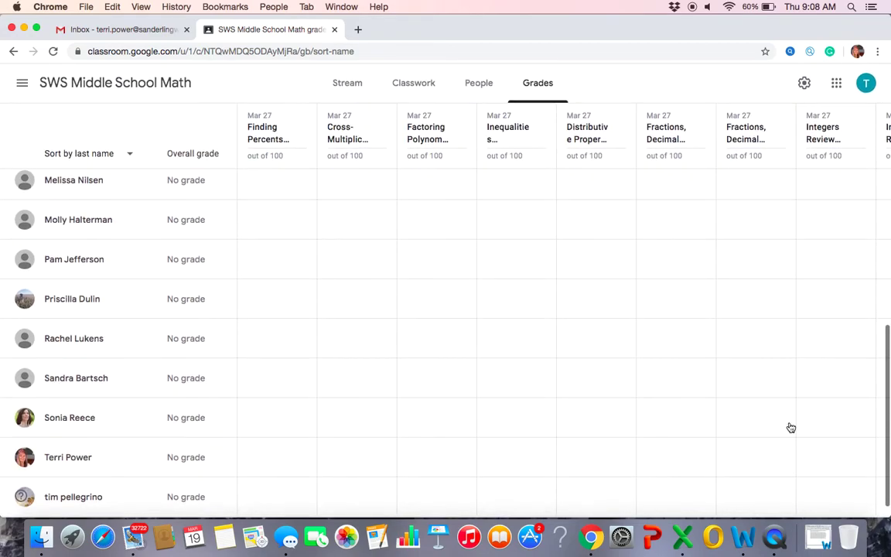
scroll(790, 426, right, 4)
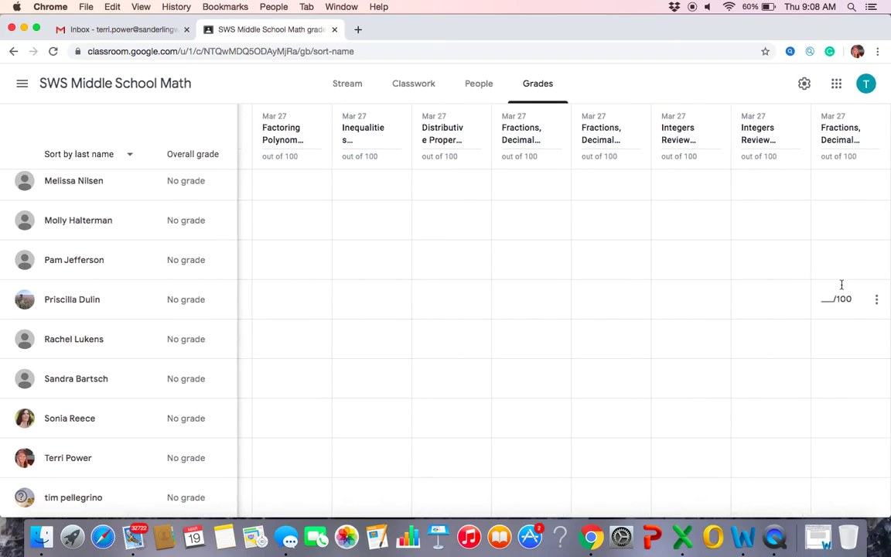
- Review the gradebook's student list from the class average row downward, and return to its beginning
scroll(835, 294, up, 15)
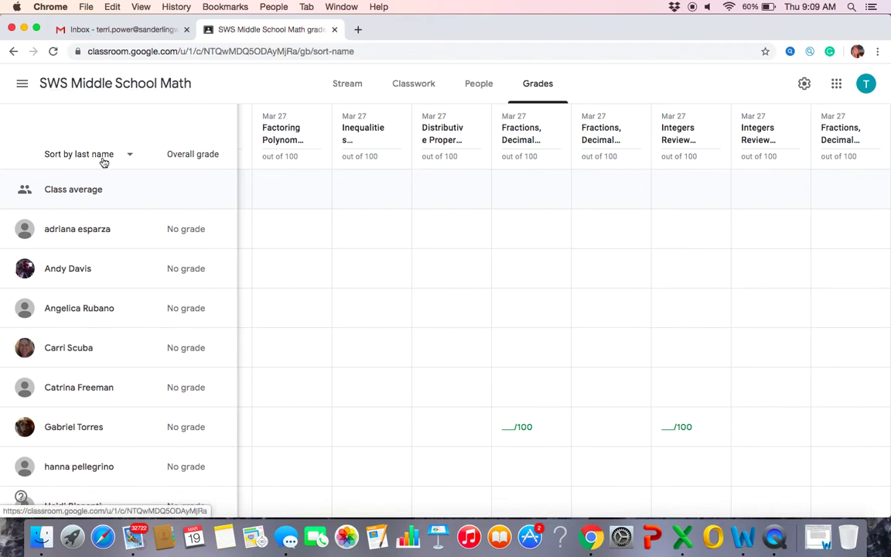
scroll(104, 181, down, 2)
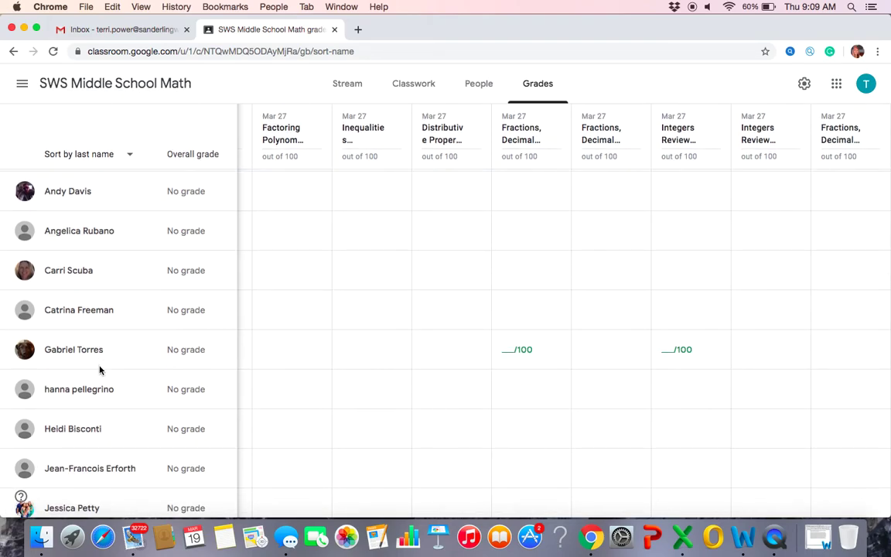
scroll(99, 370, down, 5)
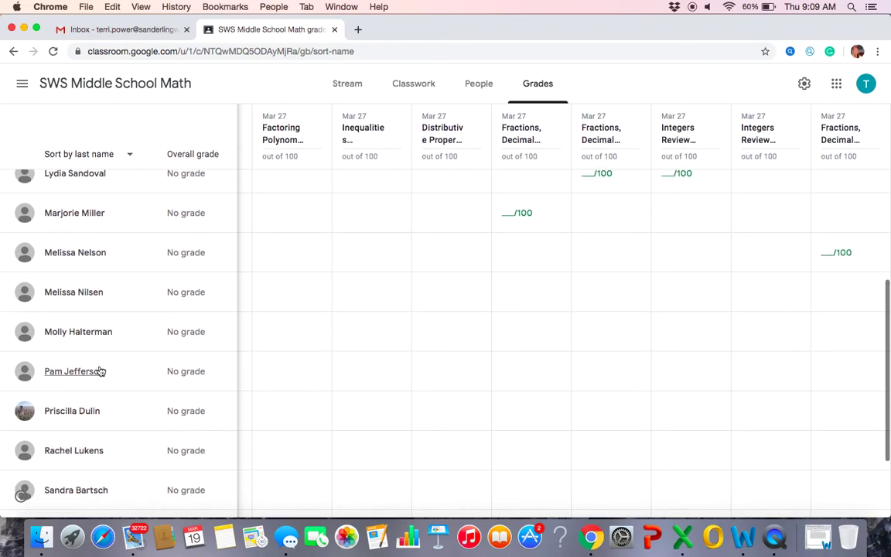
scroll(99, 372, up, 10)
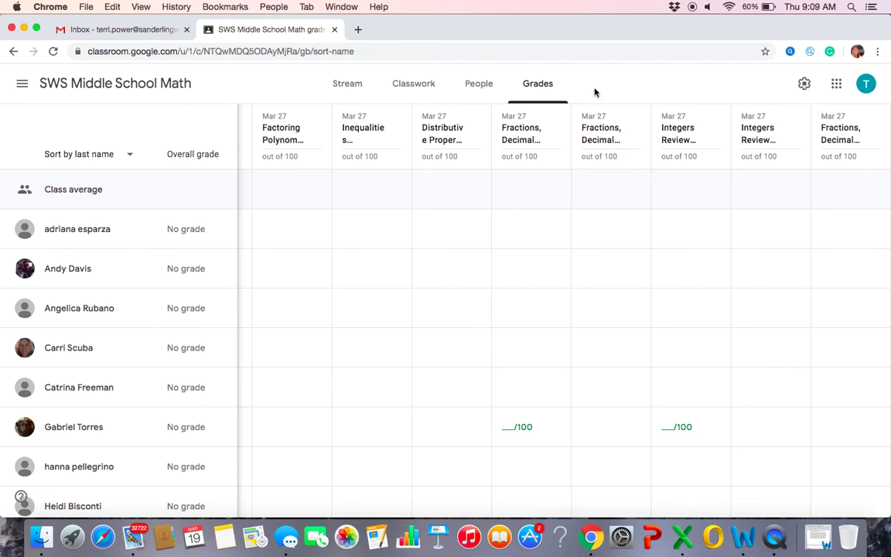
- Return to the class's People page and view the options for inviting teachers and students, along with the student roster
click(14, 52)
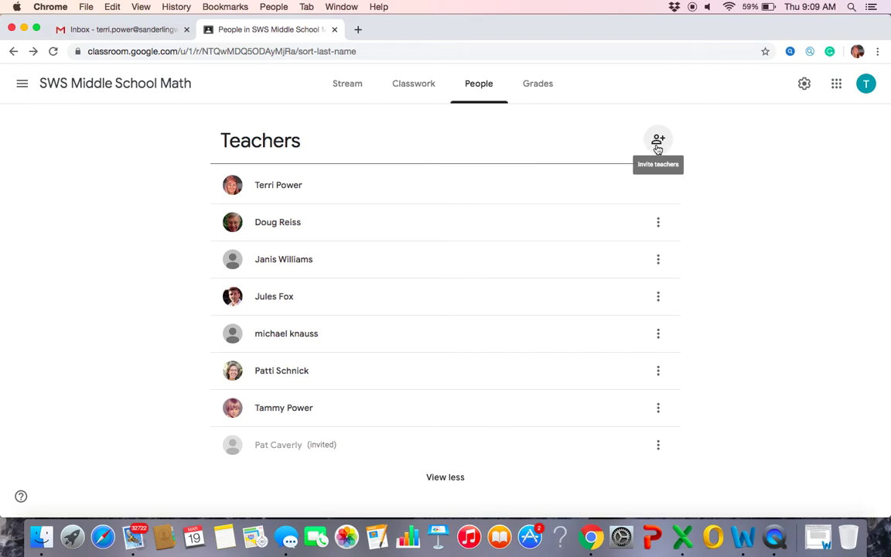
scroll(619, 193, down, 5)
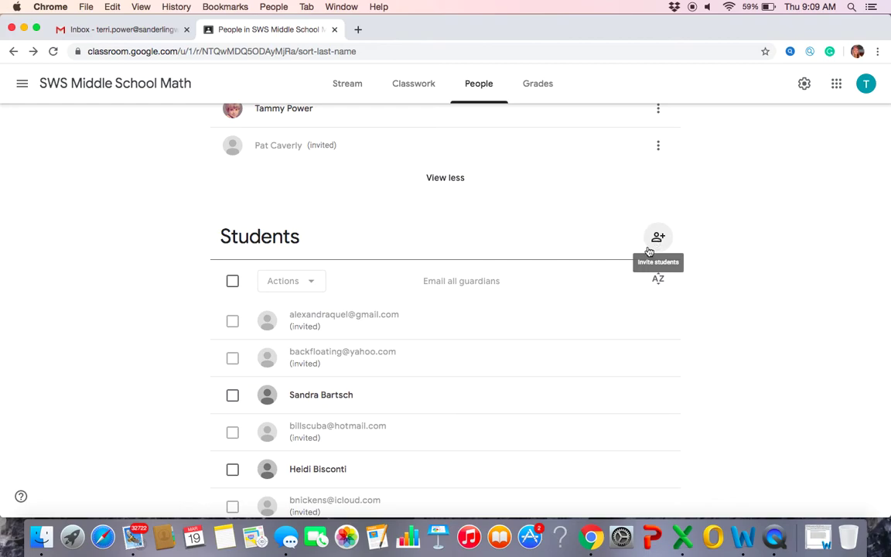
scroll(554, 327, down, 5)
scroll(554, 326, down, 10)
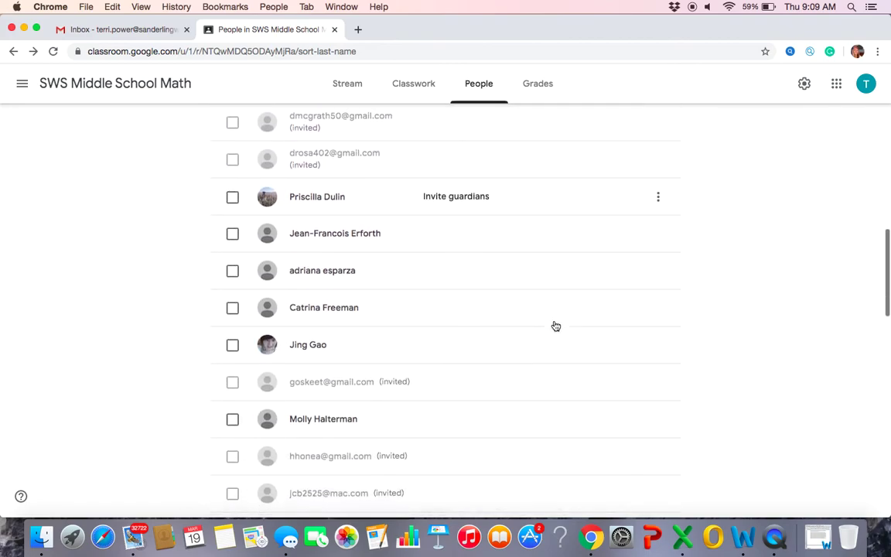
scroll(554, 325, down, 5)
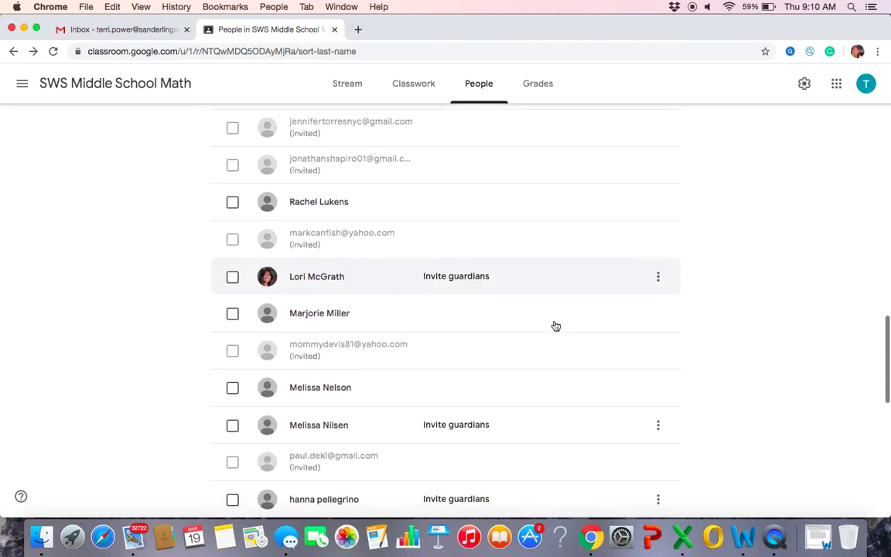
scroll(554, 326, down, 1)
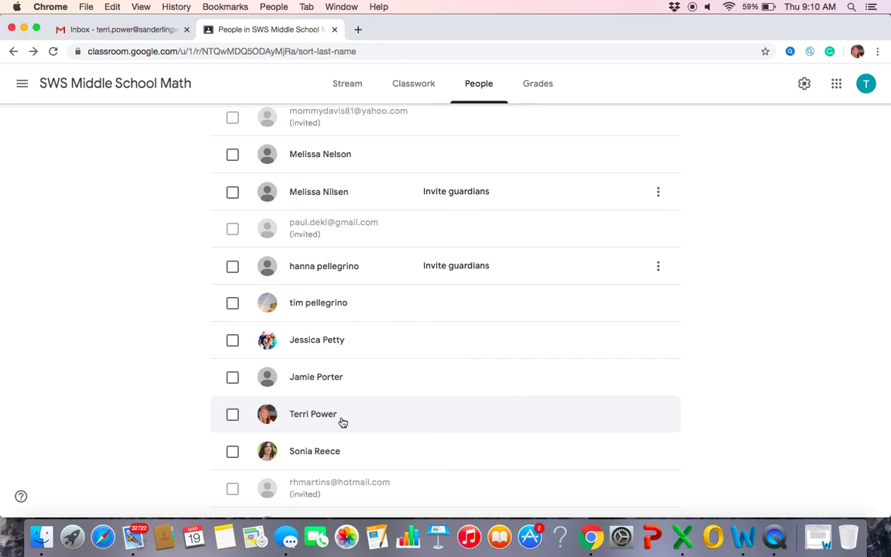
scroll(342, 422, up, 15)
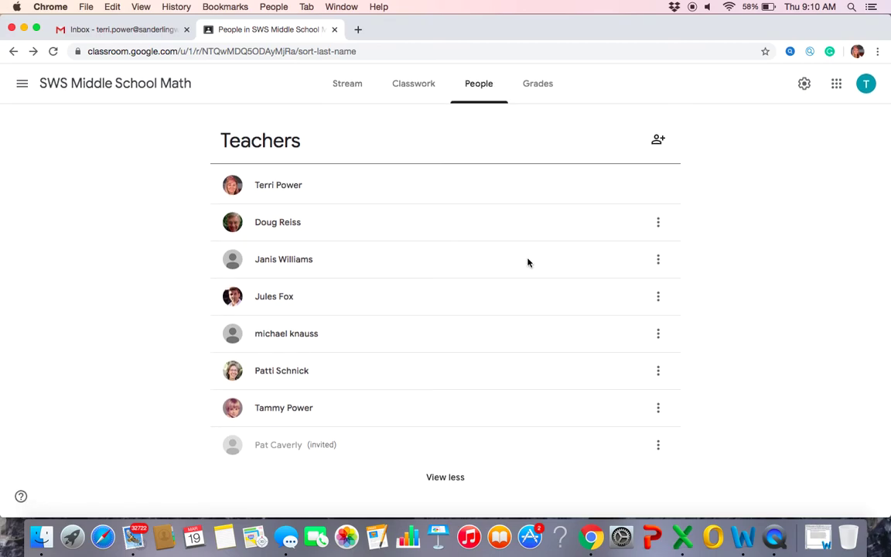
- Look through the student roster to its last entries, and return to the full teacher list
scroll(541, 269, down, 15)
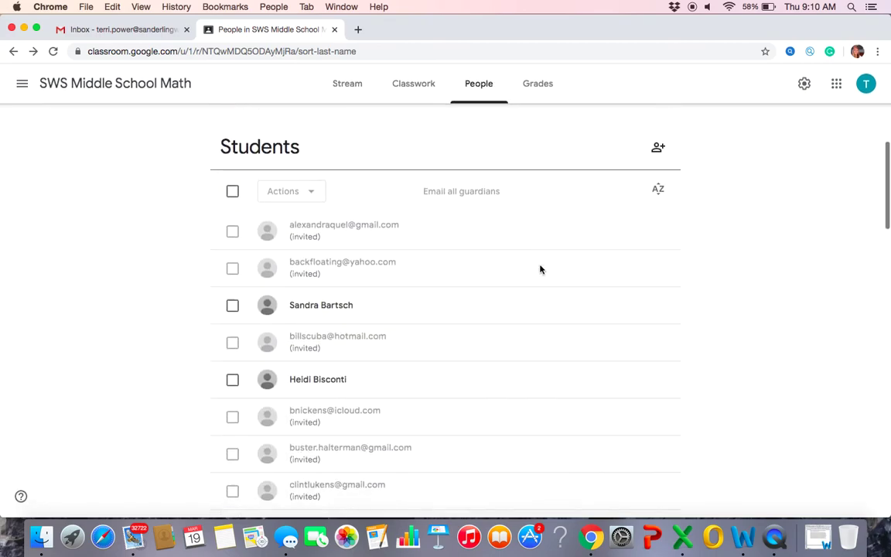
scroll(541, 270, down, 20)
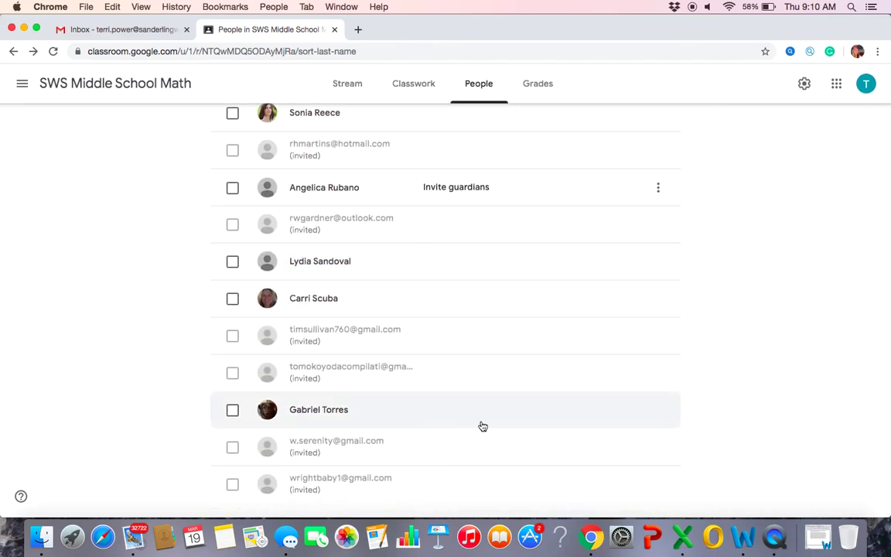
scroll(753, 363, up, 20)
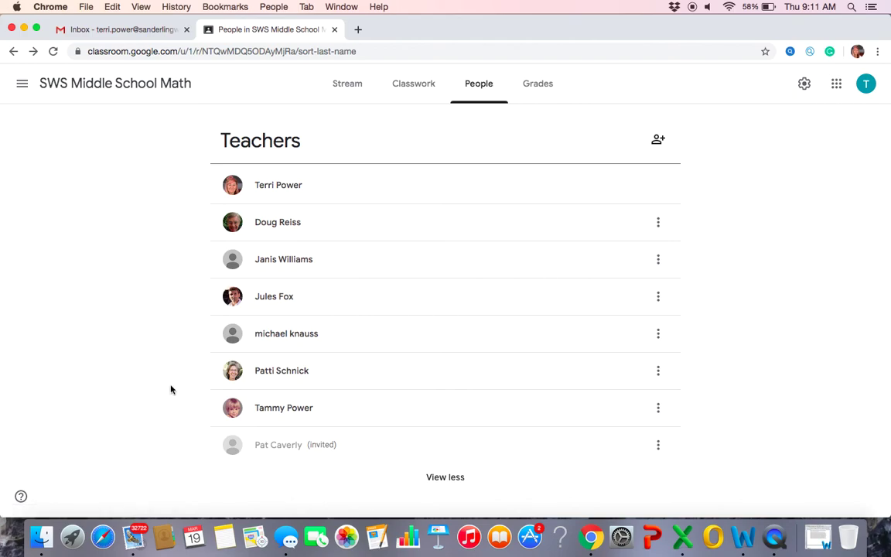
scroll(171, 389, down, 2)
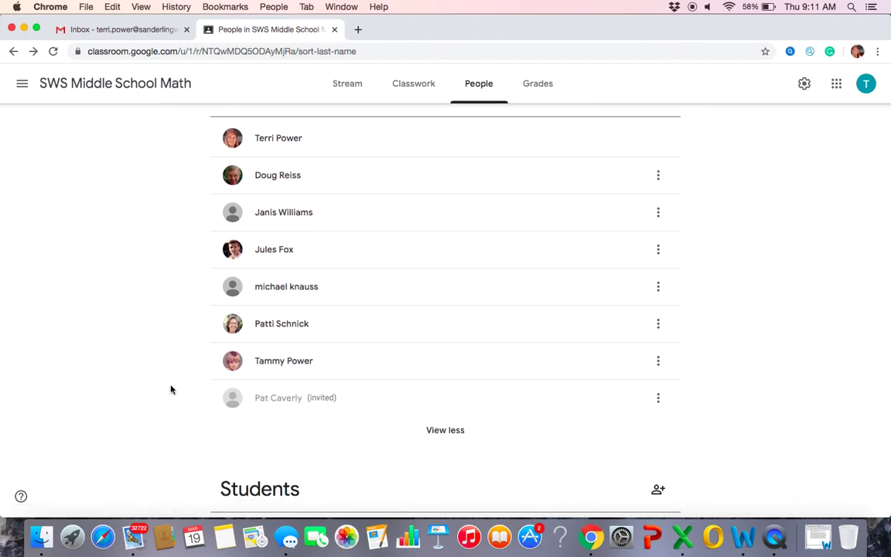
scroll(171, 373, down, 1)
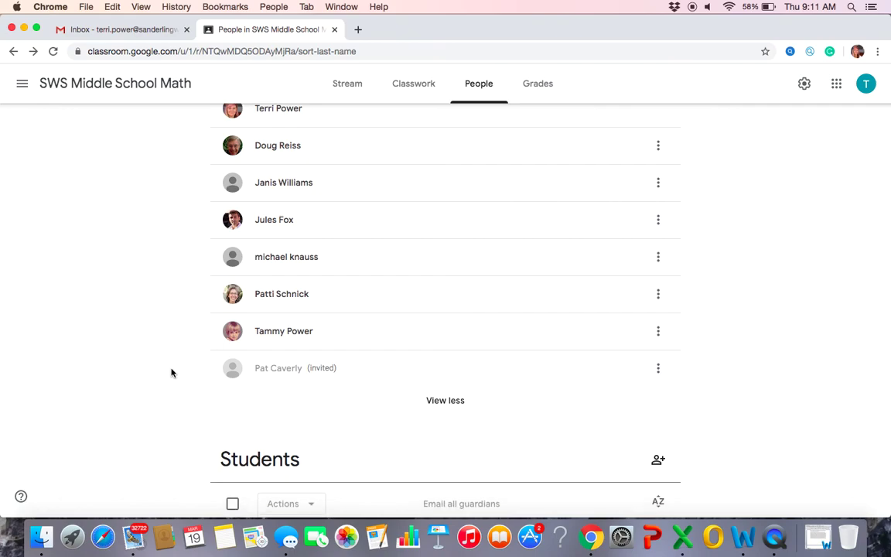
scroll(171, 373, up, 3)
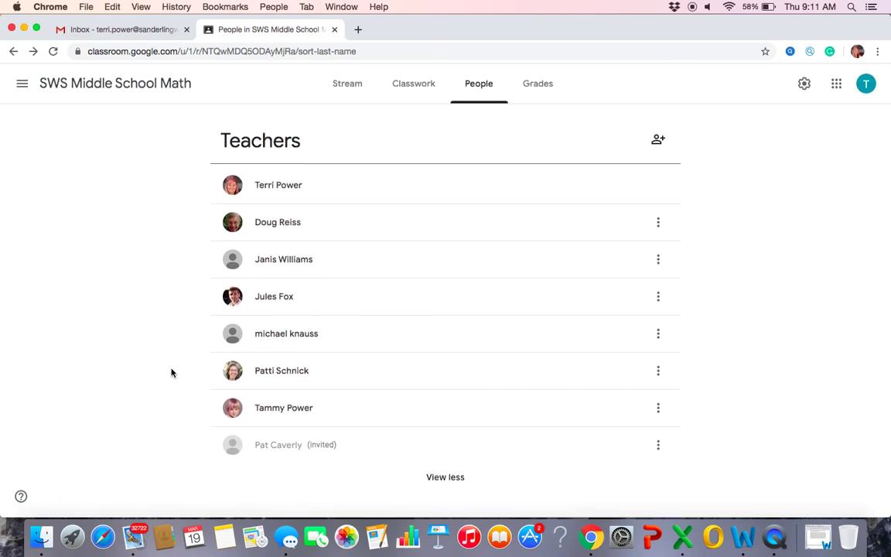